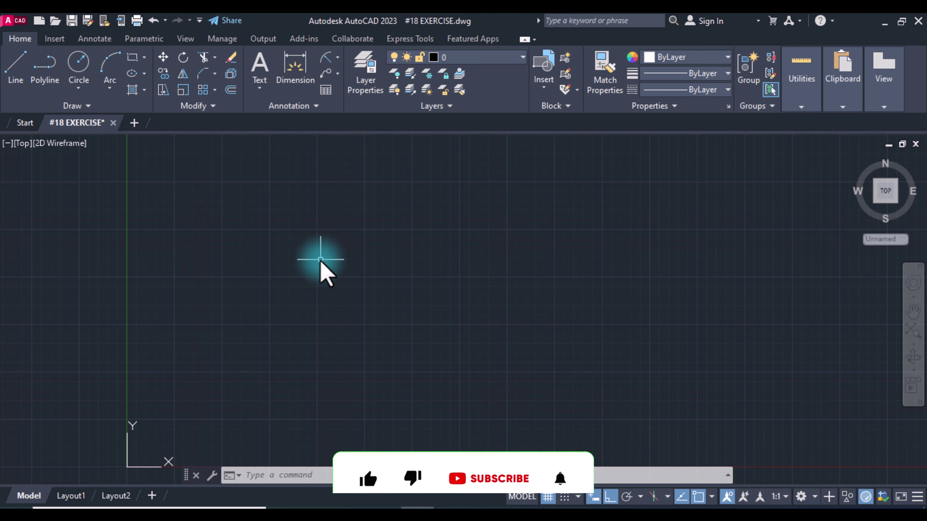
# - Draw a 42.5 horizontal base line with a 19 vertical line rising from its right end
pyautogui.write('l')
pyautogui.press('Return')
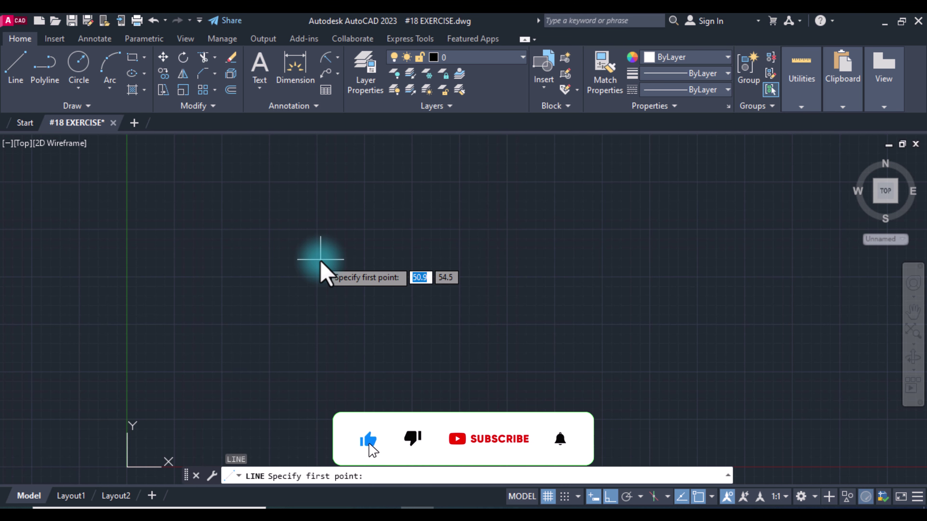
pyautogui.click(386, 399)
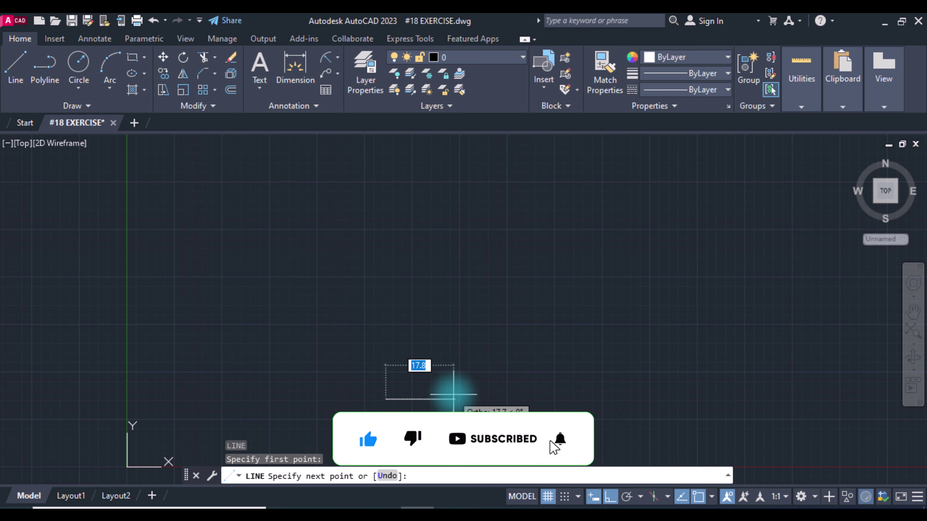
pyautogui.write('42')
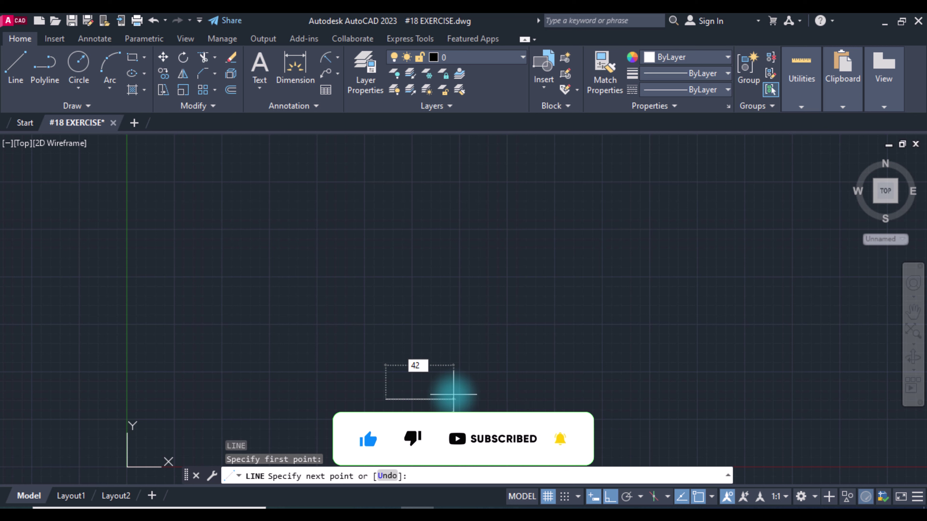
pyautogui.write('.5')
pyautogui.press('Return')
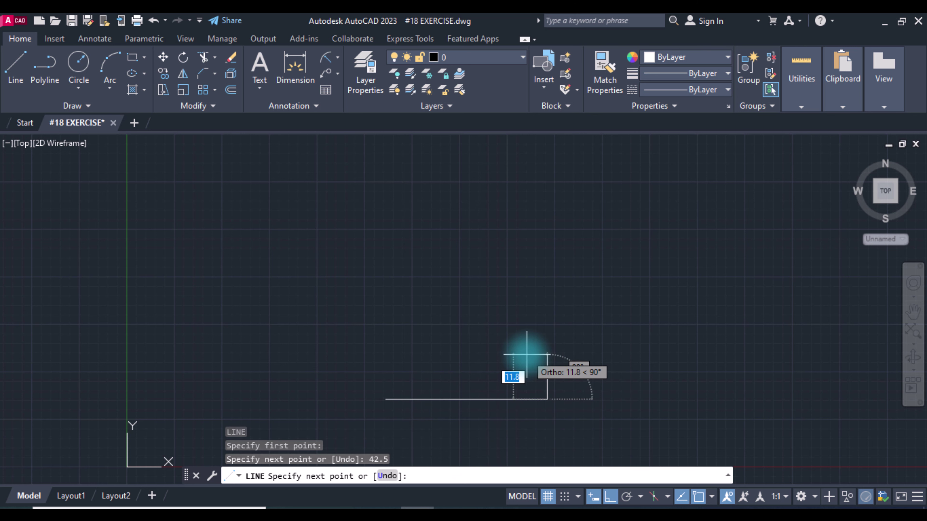
pyautogui.write('19')
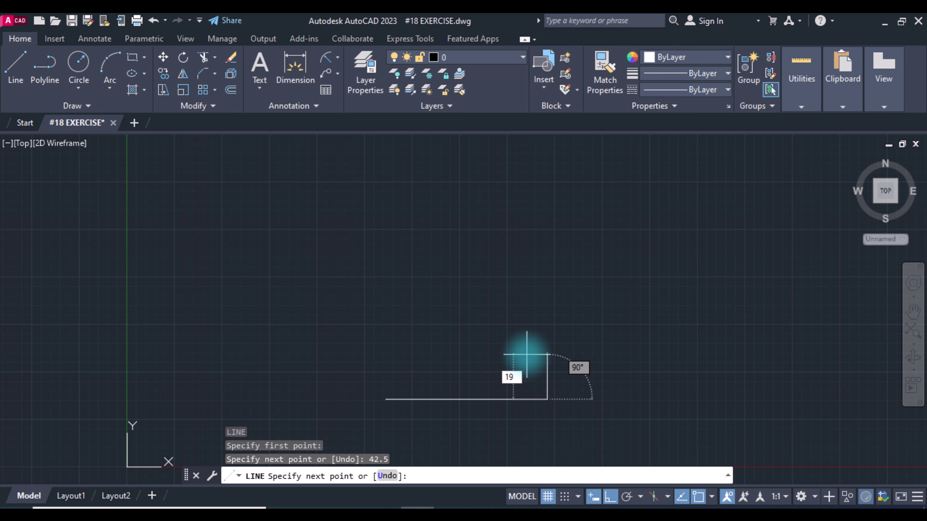
pyautogui.press('Return')
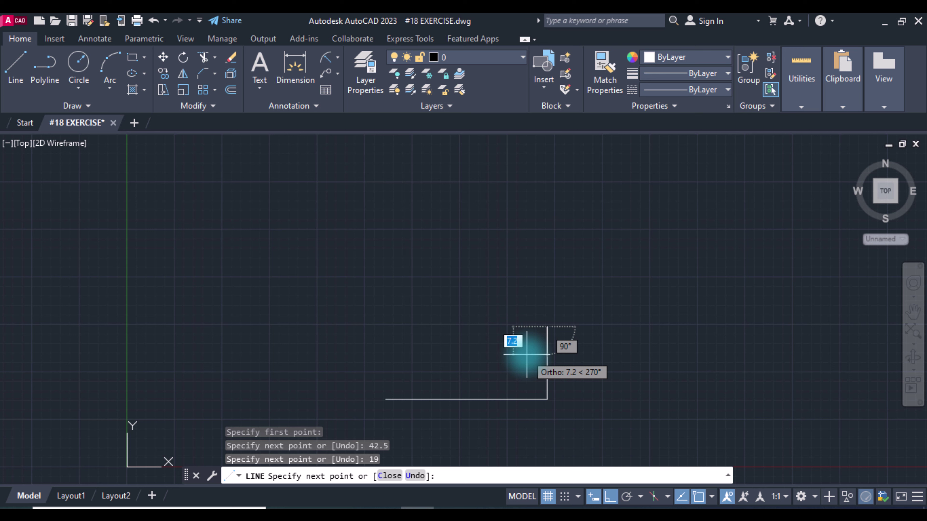
pyautogui.press('Return')
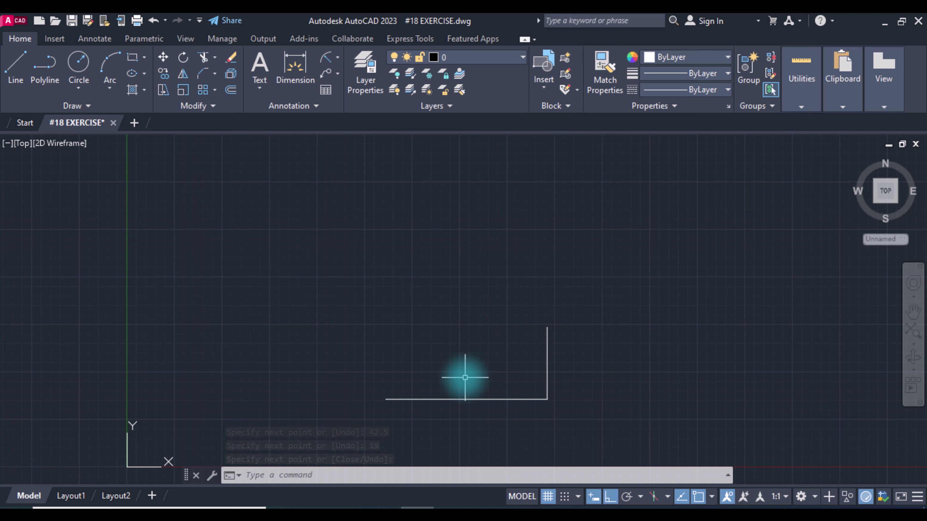
# - Draw a 19-tall vertical line starting 11.5 from the base's left end
pyautogui.write('l')
pyautogui.press('Return')
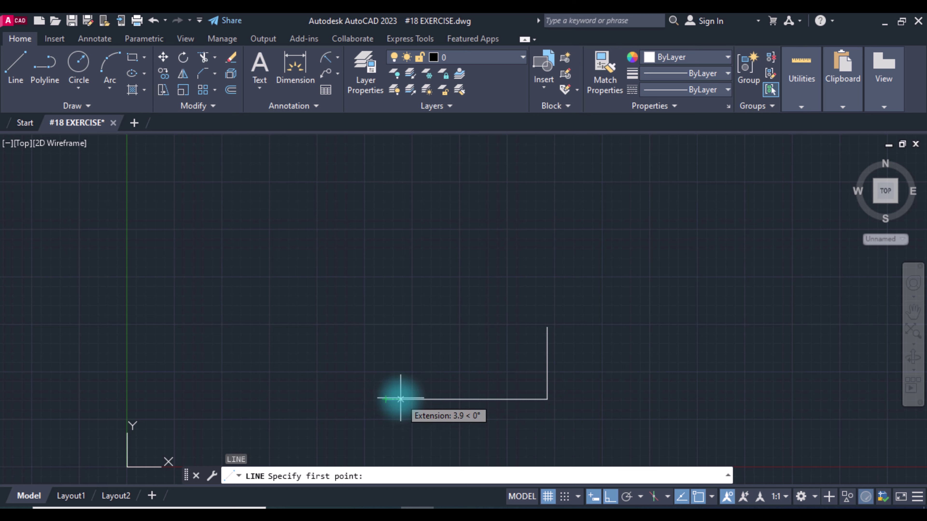
pyautogui.write('11.')
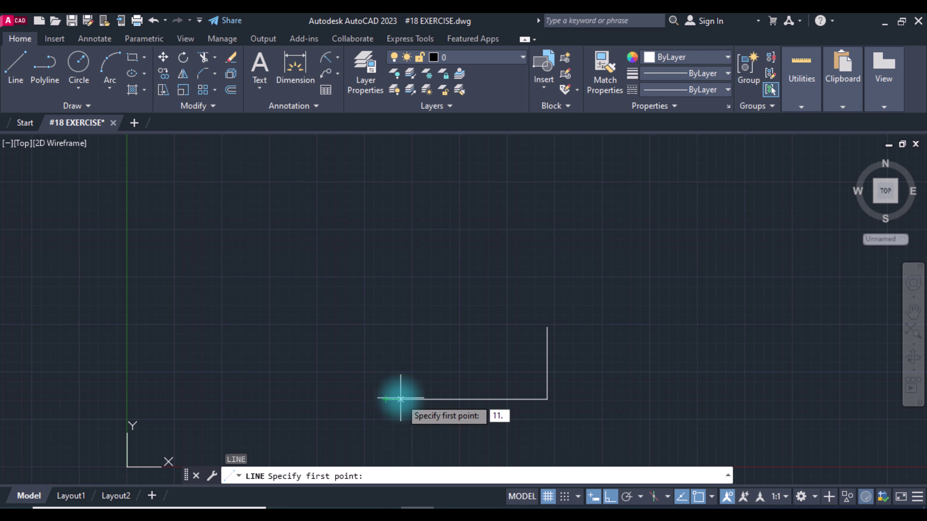
pyautogui.write('5')
pyautogui.press('Return')
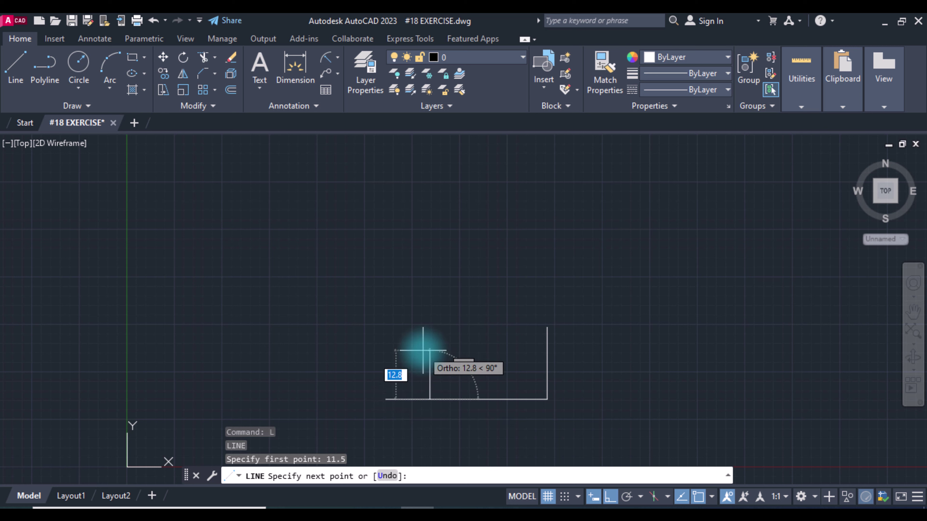
pyautogui.write('19')
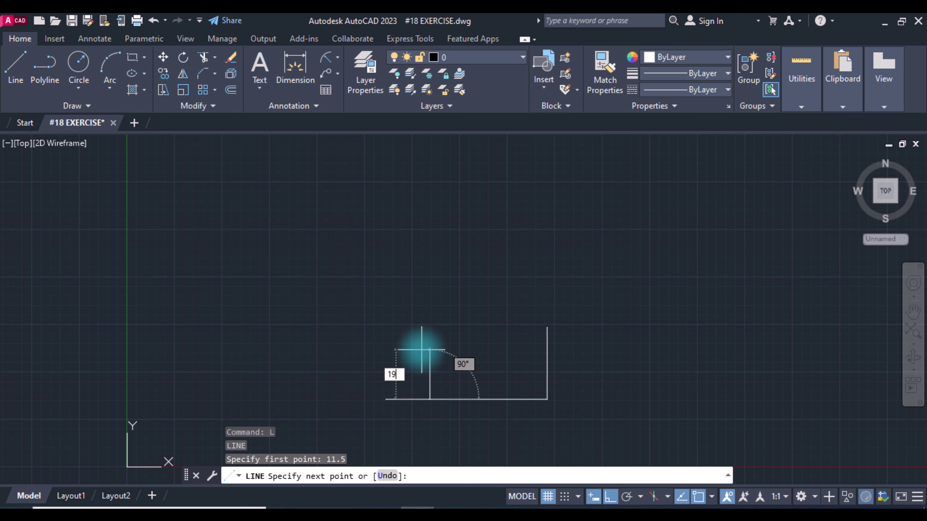
pyautogui.press('Return')
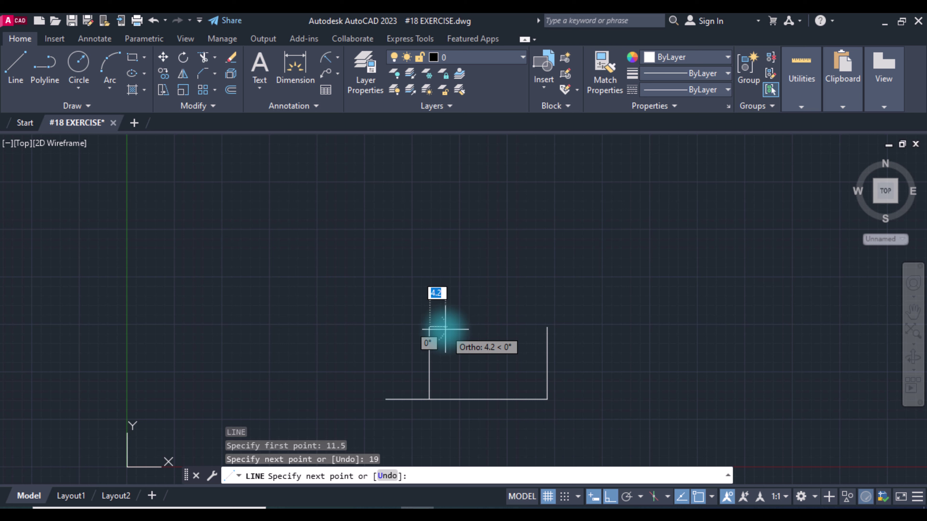
# - Add a 2.5 right, 2.5 up step on top of that vertical line
pyautogui.write('2.5')
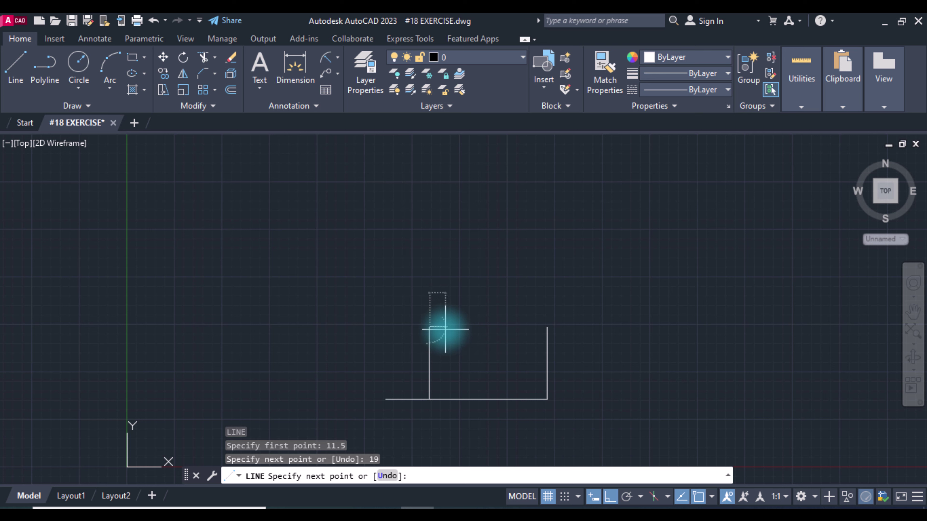
pyautogui.press('Return')
pyautogui.write('2.5')
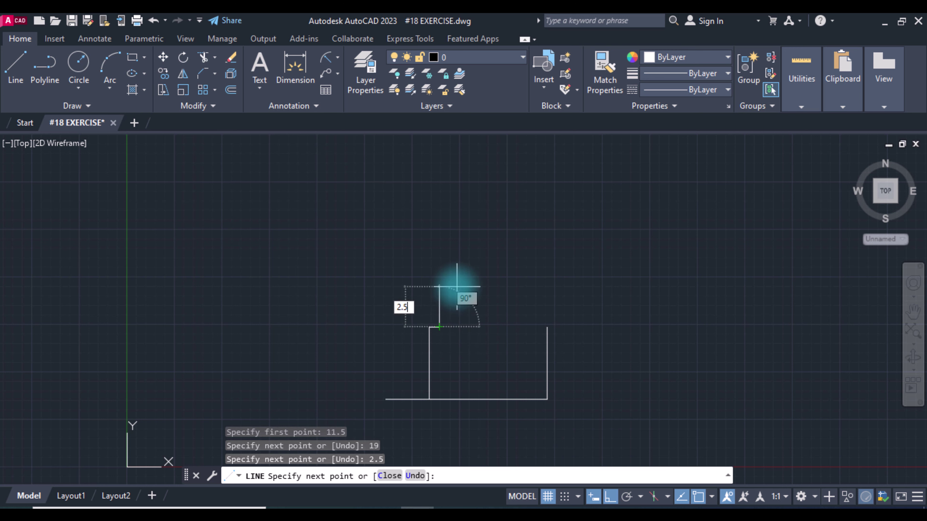
pyautogui.press('Return')
pyautogui.press('Return')
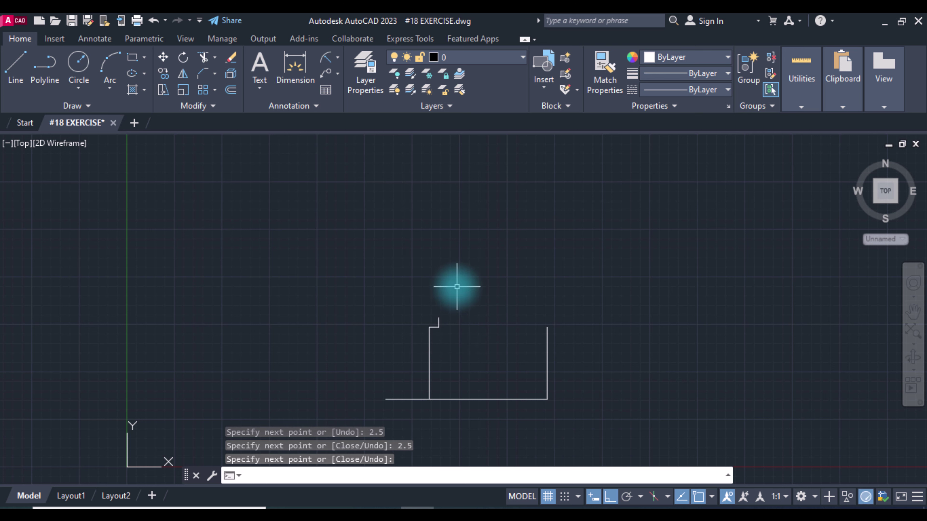
pyautogui.write('c')
pyautogui.press('Return')
# - Place a radius 2.5 circle centred on the step's endpoint
pyautogui.click(439, 316)
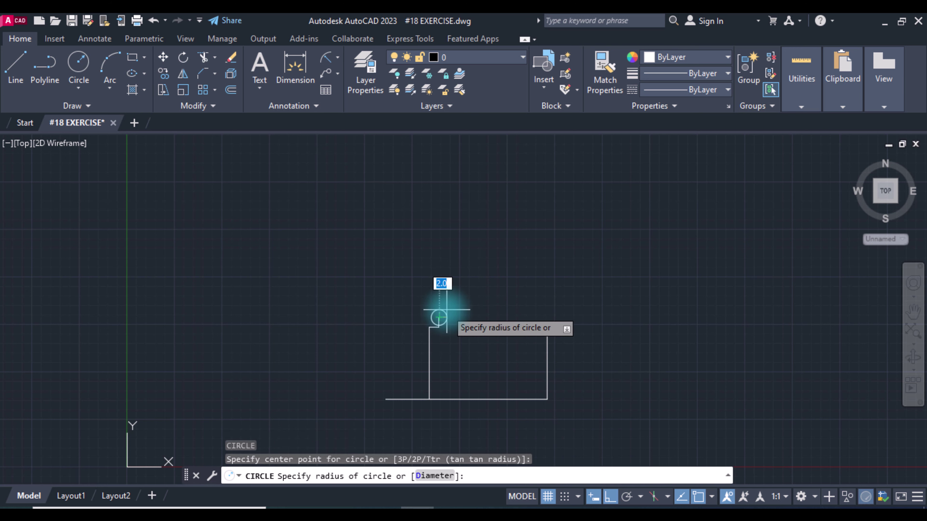
pyautogui.write('2')
pyautogui.press('Return')
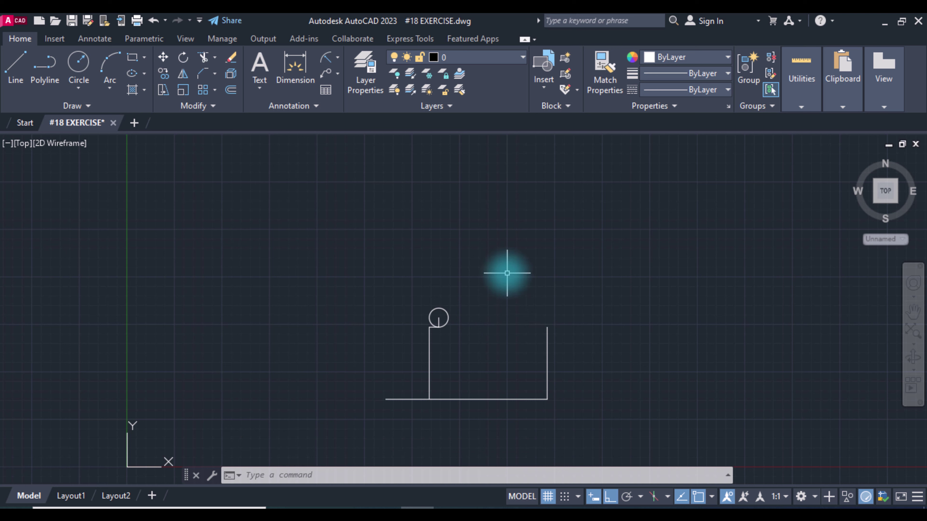
# - Draw the top edge from the right line's top left to the circle
pyautogui.write('l')
pyautogui.press('Return')
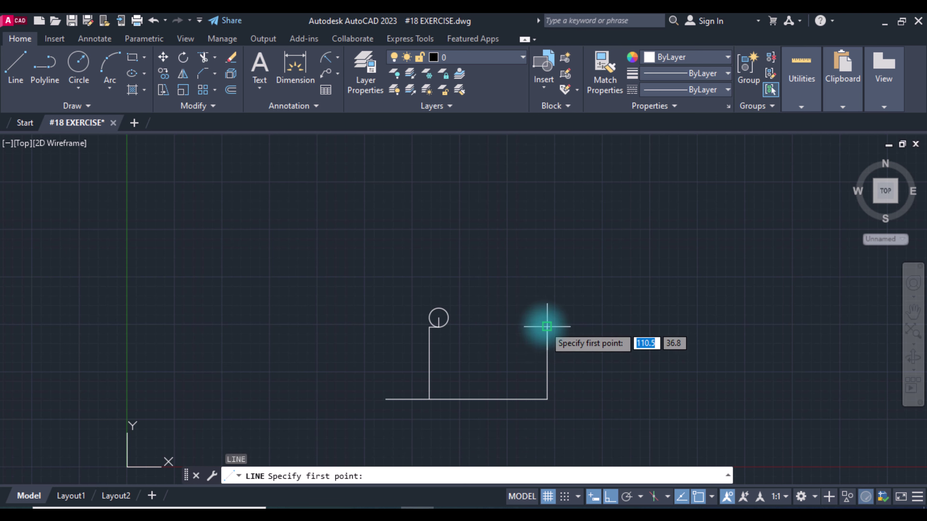
pyautogui.click(546, 326)
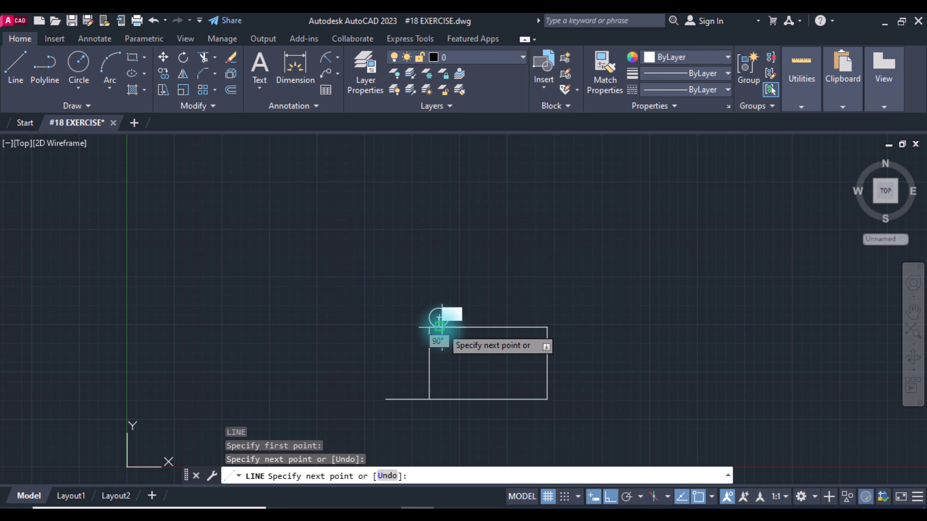
pyautogui.click(439, 327)
pyautogui.press('Return')
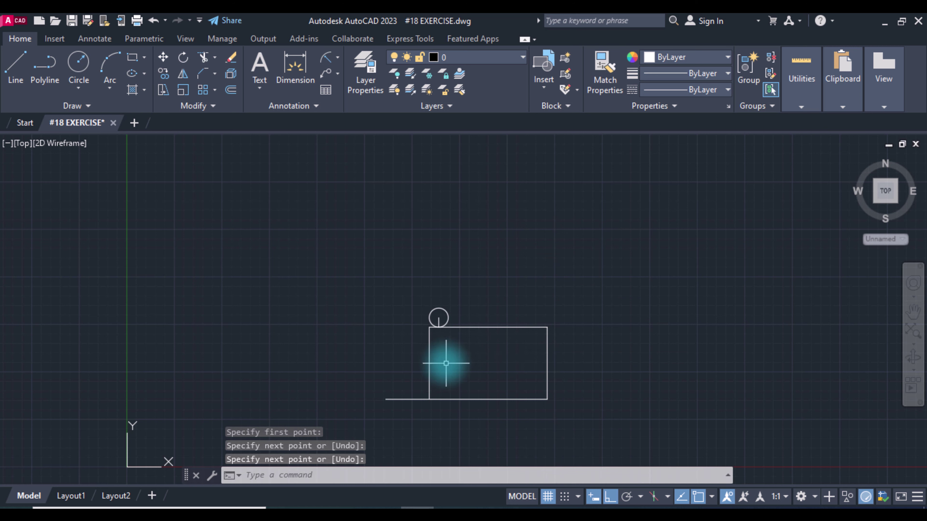
# - Erase the inner vertical line and another leftover line
pyautogui.click(446, 363)
pyautogui.click(409, 347)
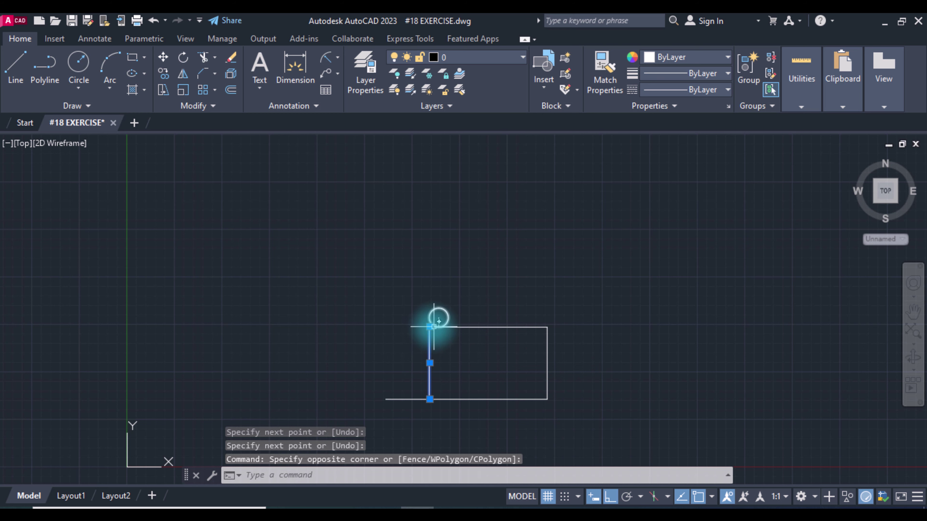
pyautogui.press('Delete')
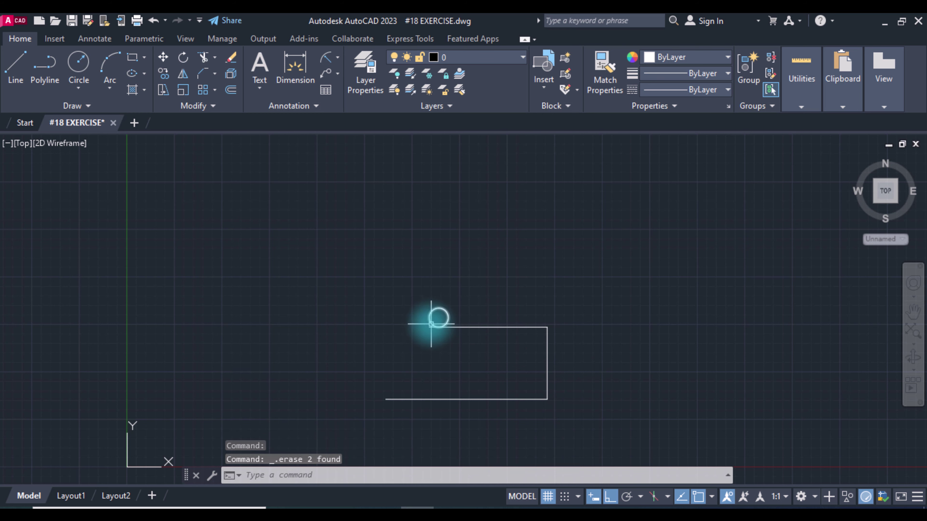
pyautogui.scroll(2, 431, 329)
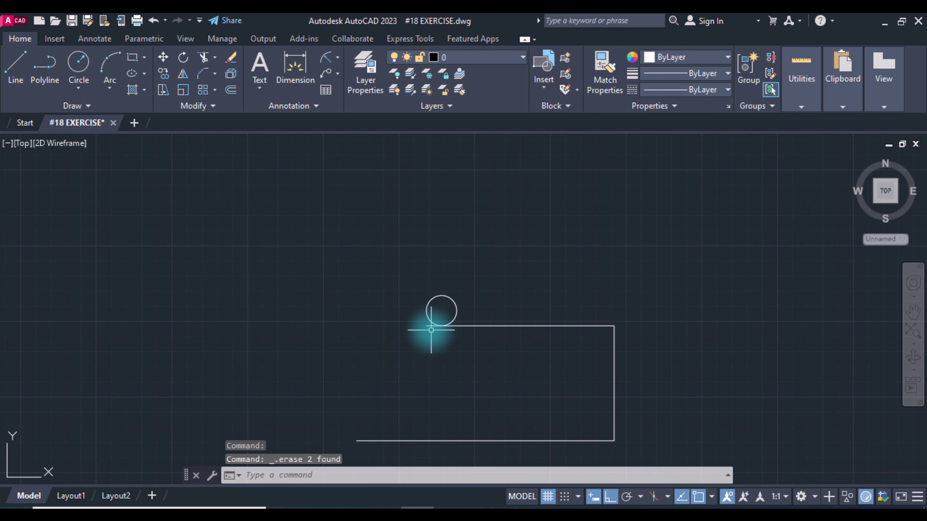
pyautogui.click(429, 327)
pyautogui.press('Delete')
pyautogui.scroll(-2, 428, 327)
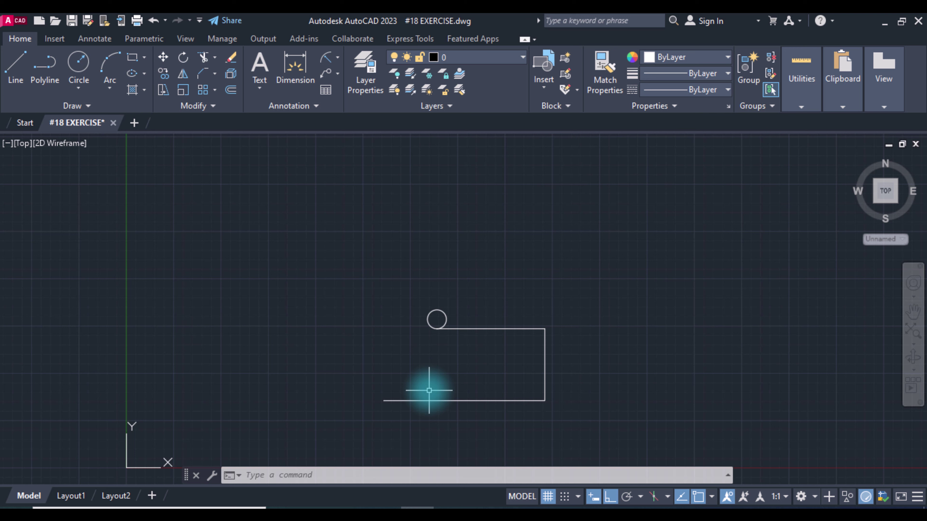
# - Draw a 35-long vertical guide line starting 27.55 along the base
pyautogui.write('l')
pyautogui.press('Return')
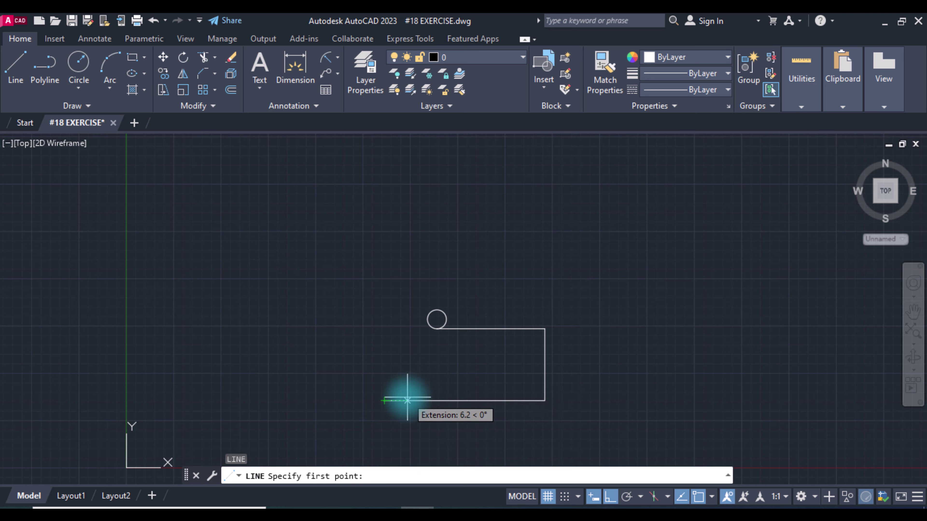
pyautogui.write('27')
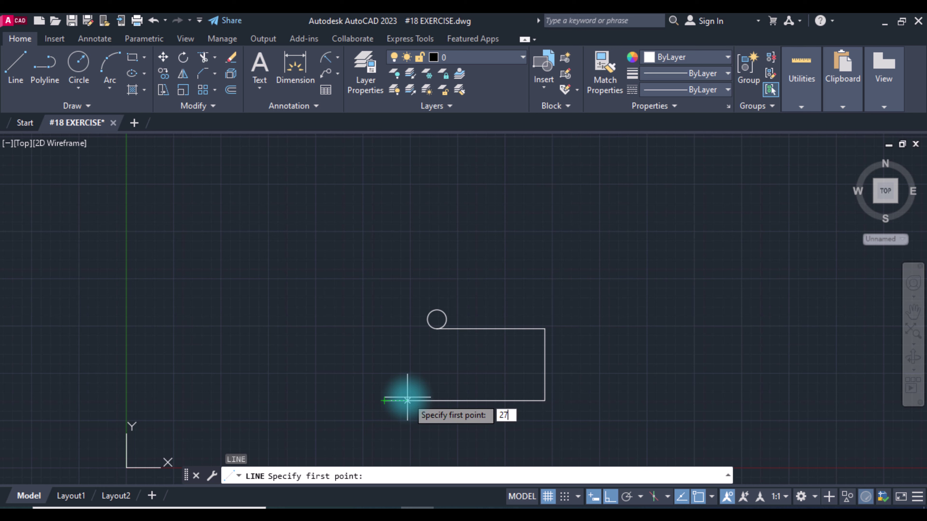
pyautogui.write('.55')
pyautogui.press('Return')
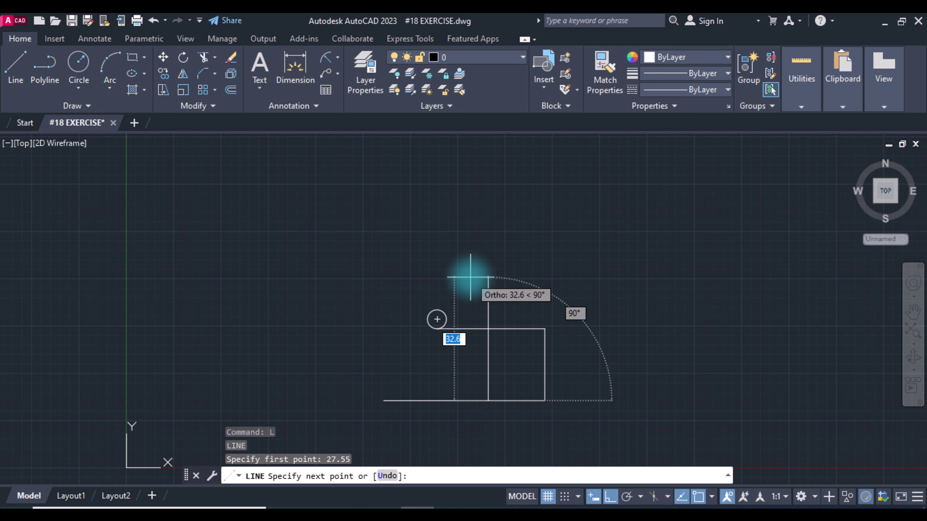
pyautogui.write('35')
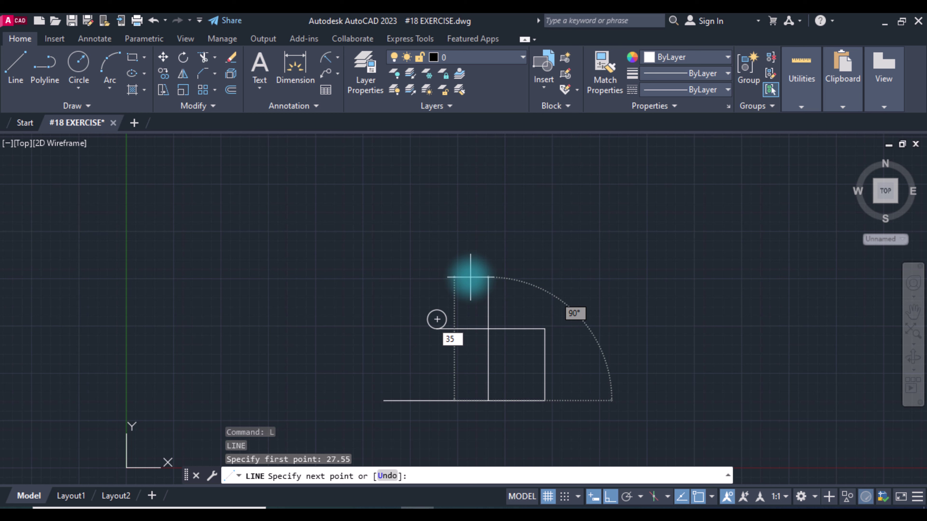
pyautogui.press('Return')
# - Add concentric circles of radius 3.5 and 8 at the guide line's top
pyautogui.press('Return')
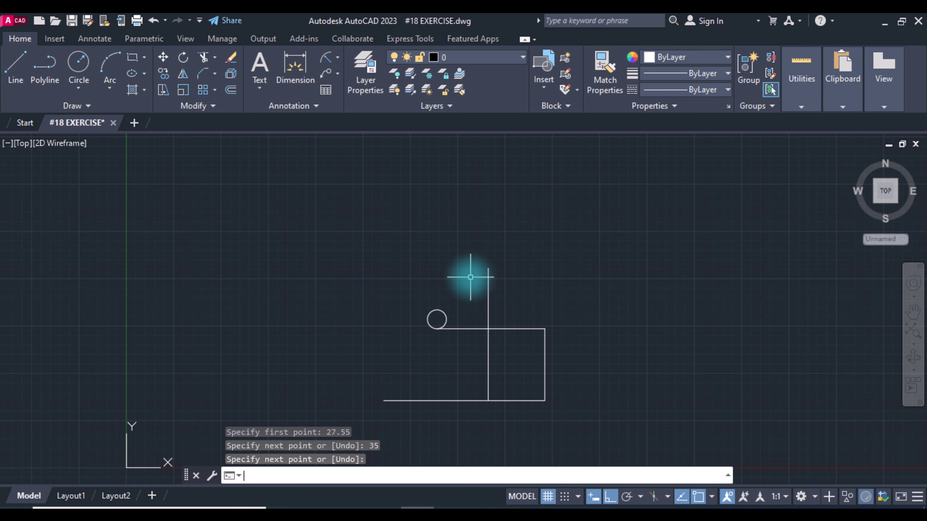
pyautogui.write('c')
pyautogui.press('Return')
pyautogui.click(487, 268)
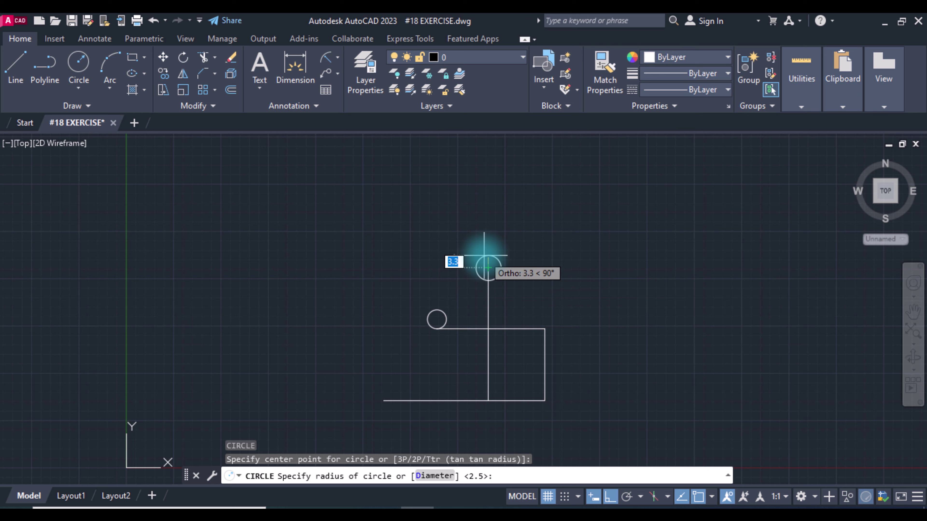
pyautogui.write('3.')
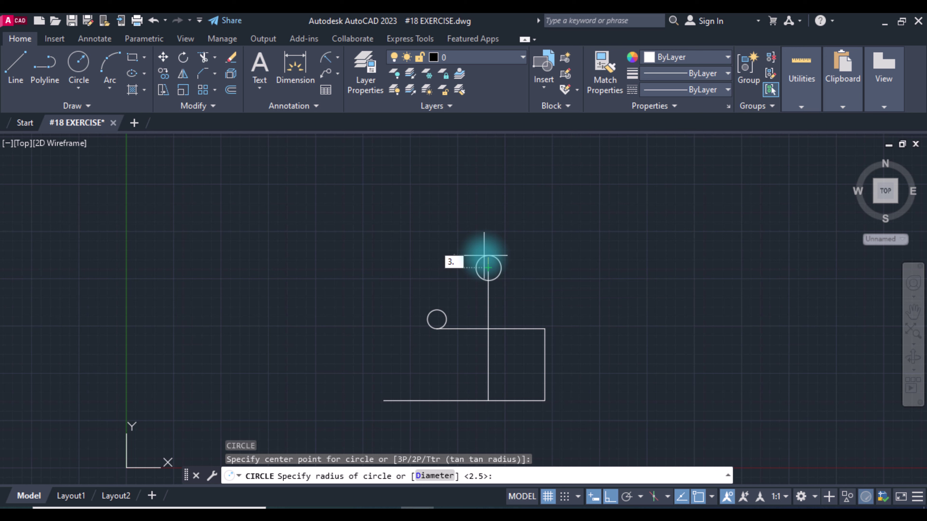
pyautogui.write('5')
pyautogui.press('Return')
pyautogui.press('Return')
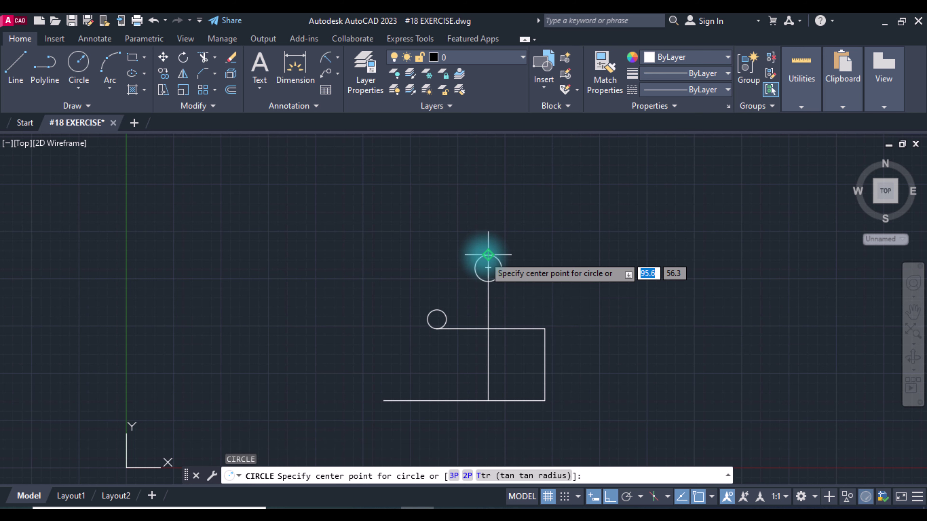
pyautogui.click(488, 267)
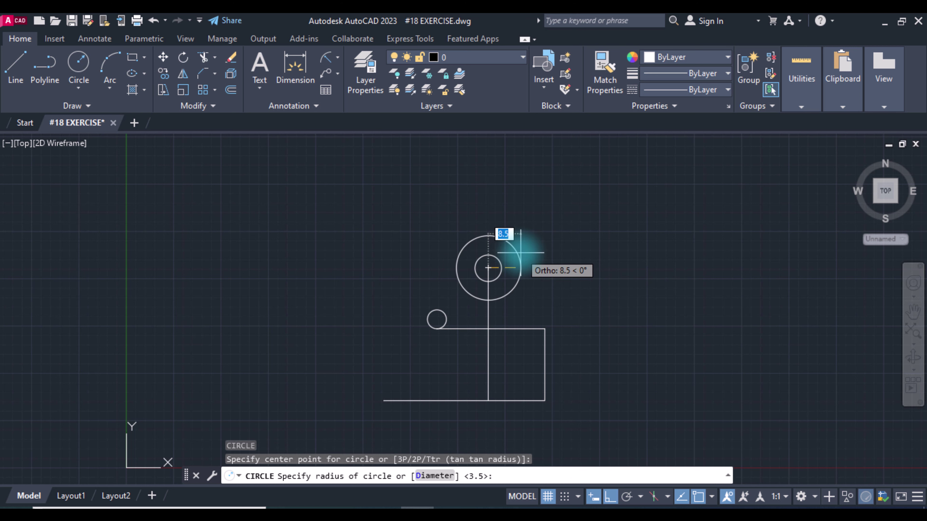
pyautogui.write('8')
pyautogui.press('Return')
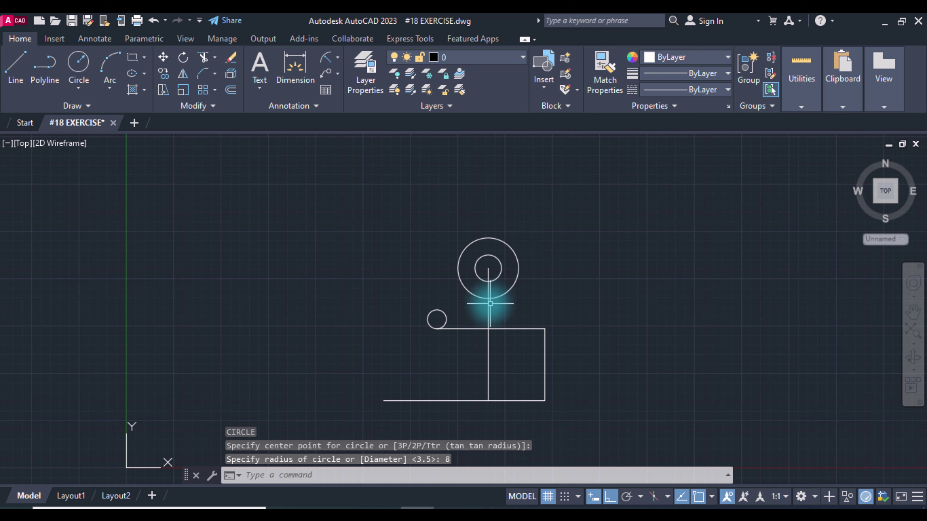
pyautogui.click(497, 317)
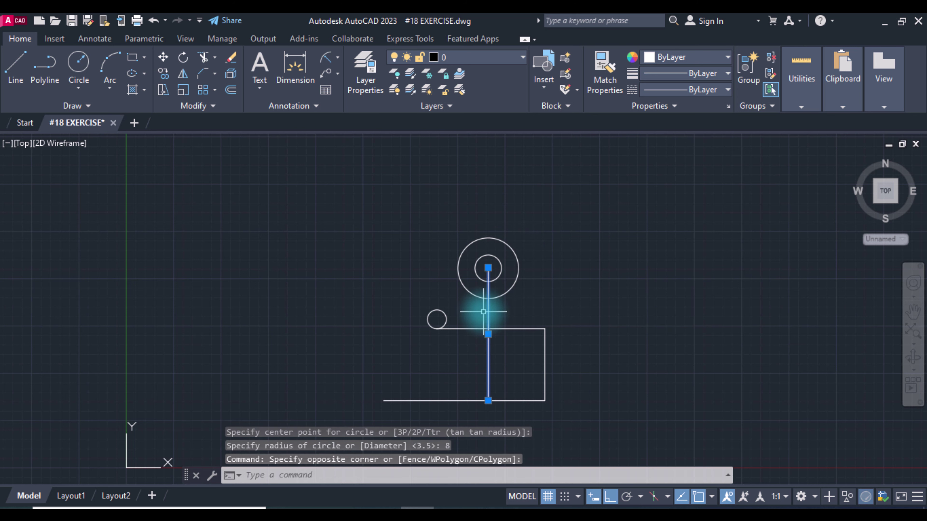
# - Delete the guide line and draw a line tangent to the radius 8 and small circles
pyautogui.press('Delete')
pyautogui.write('l')
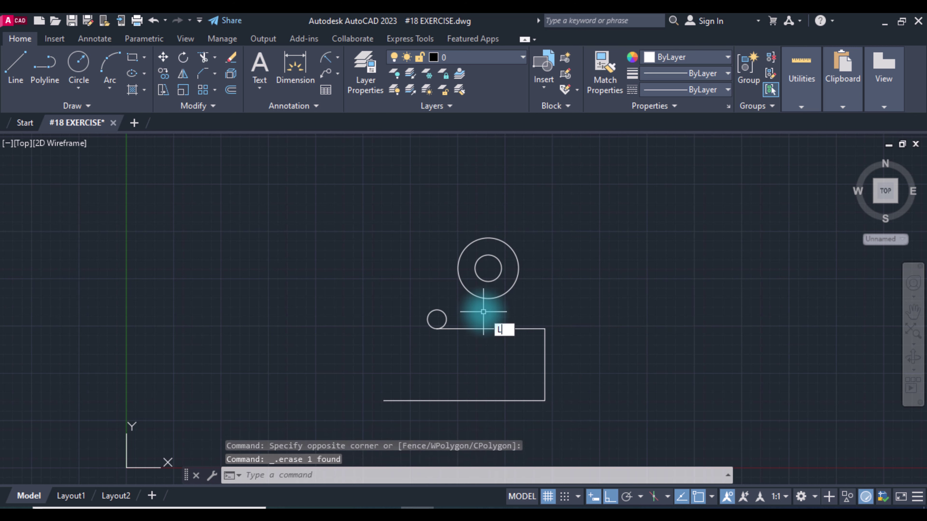
pyautogui.press('Return')
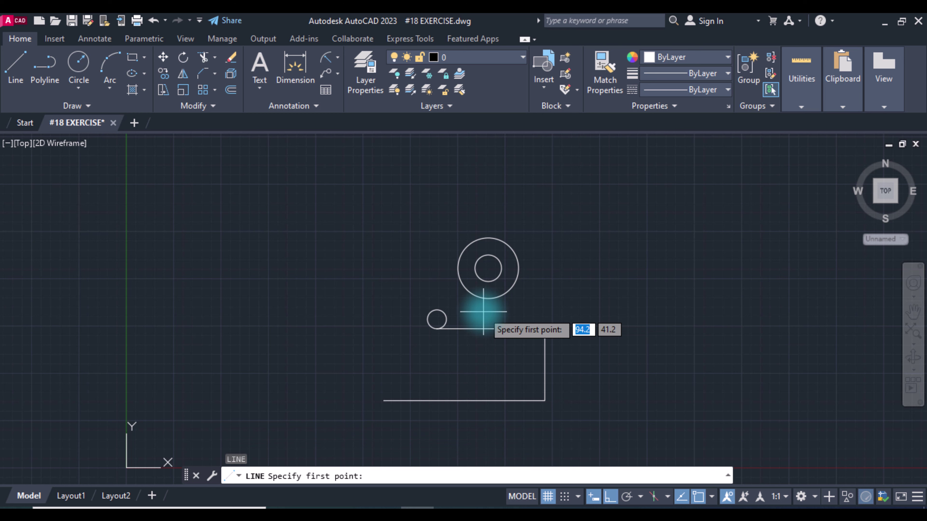
pyautogui.keyDown('shift'); pyautogui.rightClick(483, 312); pyautogui.keyUp('shift')
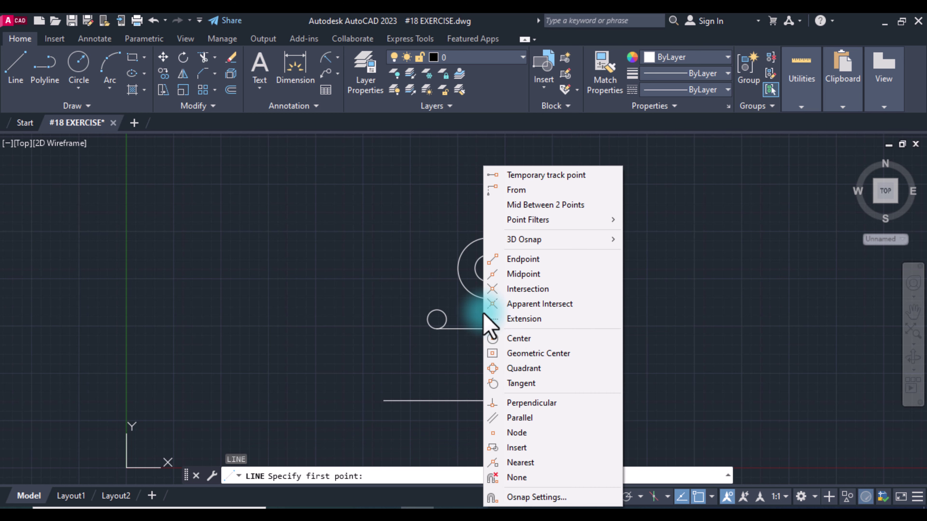
pyautogui.click(543, 382)
pyautogui.click(488, 300)
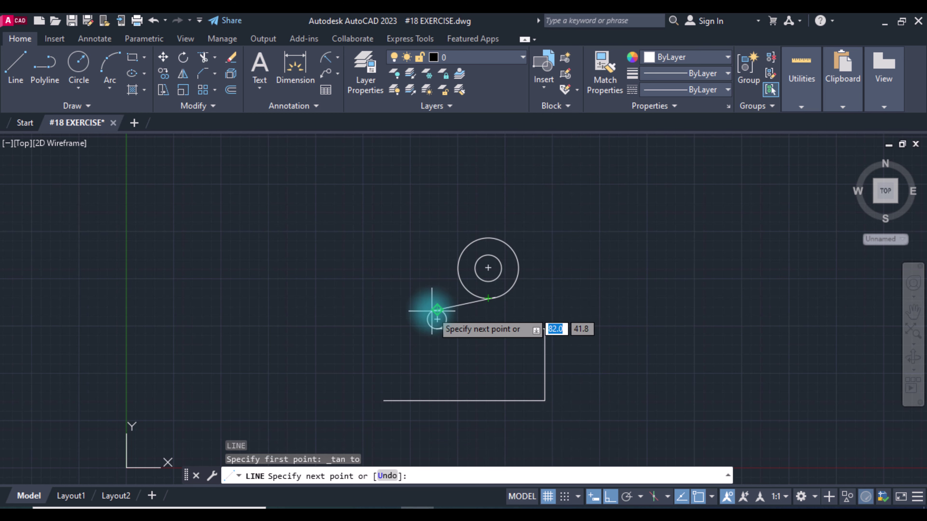
pyautogui.keyDown('shift'); pyautogui.rightClick(431, 311); pyautogui.keyUp('shift')
pyautogui.click(493, 381)
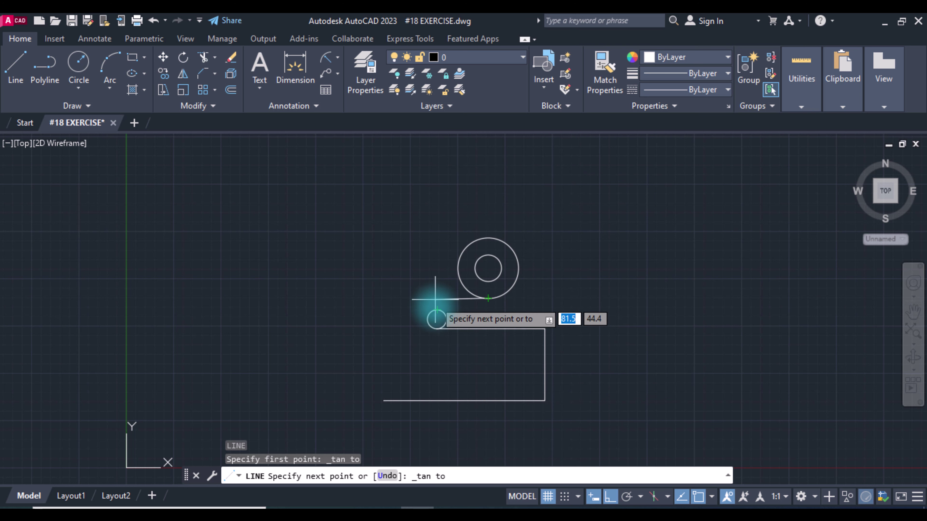
pyautogui.click(436, 311)
pyautogui.press('Return')
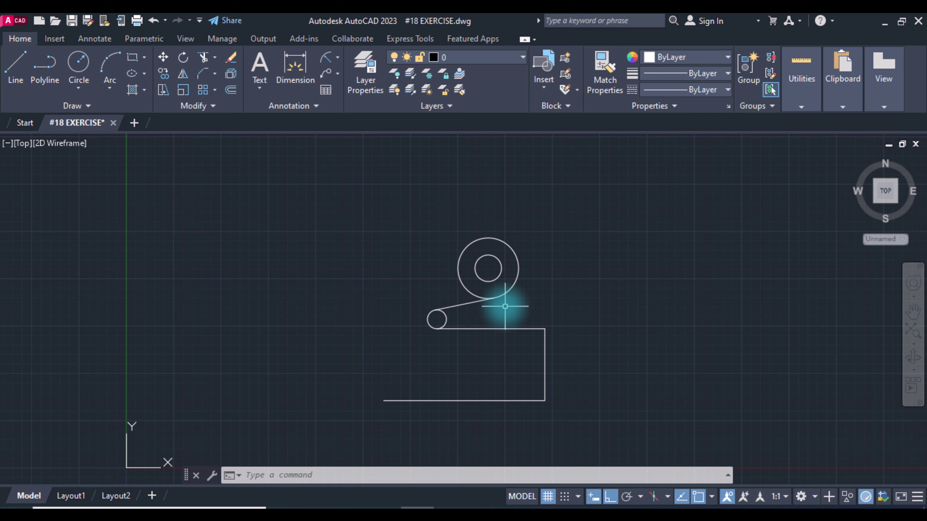
pyautogui.press('Return')
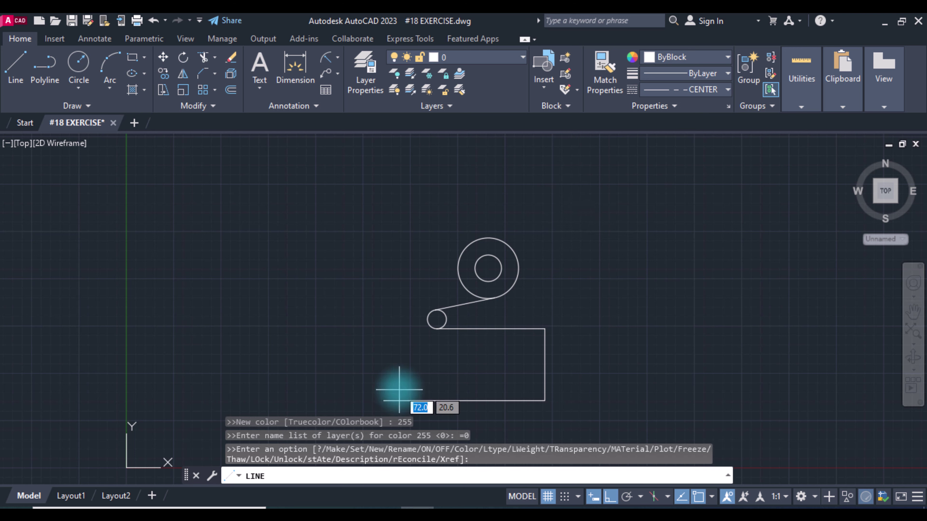
# - Draw the dashed 53-long vertical centerline up from the base's left end
pyautogui.click(384, 401)
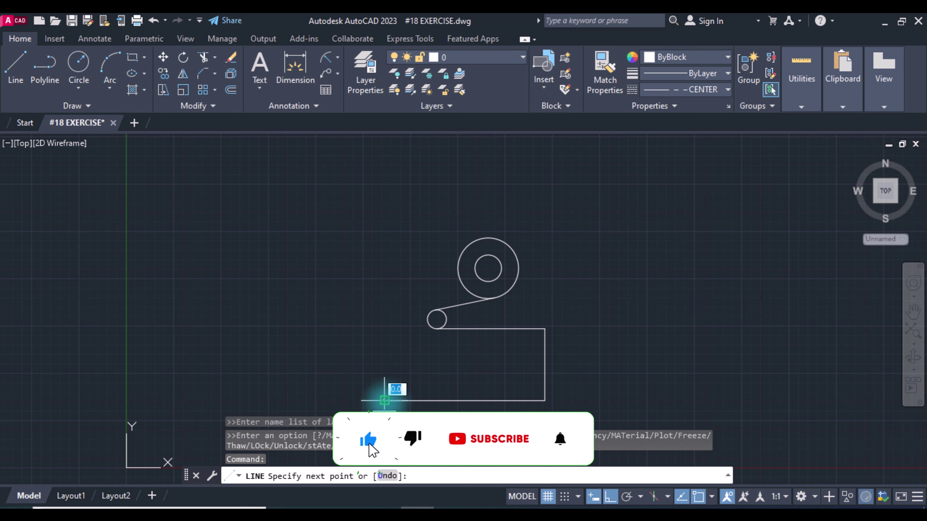
pyautogui.write('50')
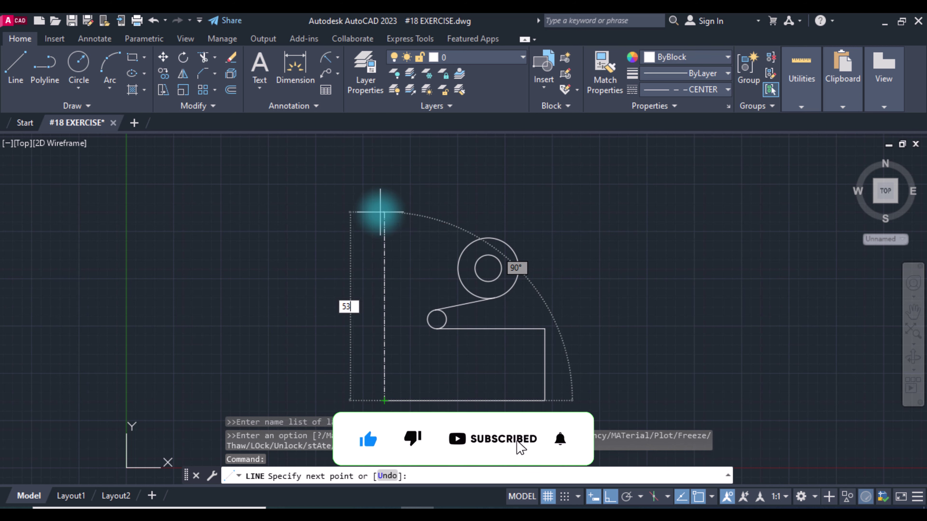
pyautogui.press('Return')
pyautogui.press('Return')
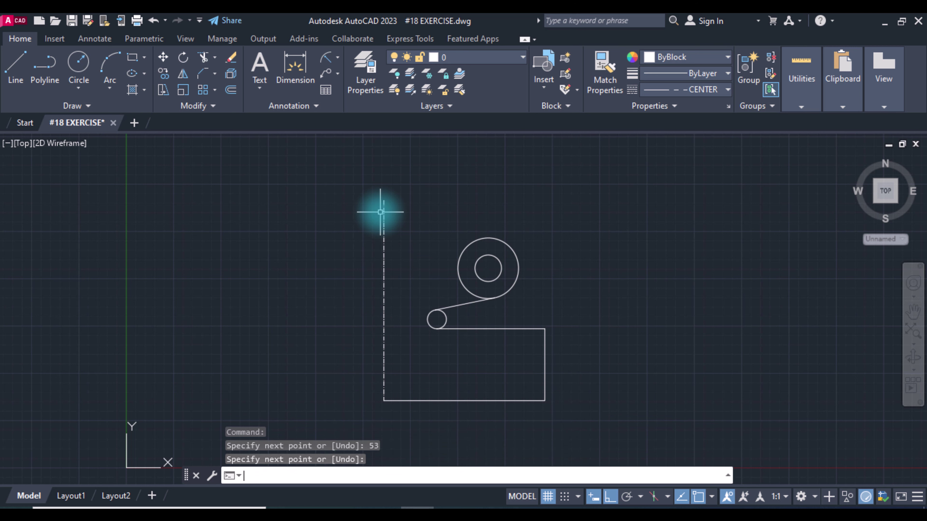
pyautogui.press('Delete')
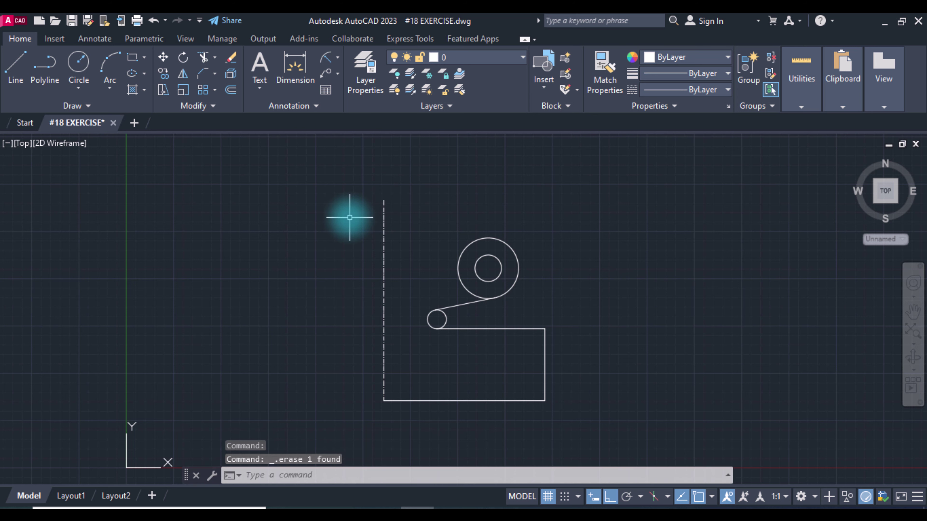
# - Draw a 9.5 horizontal line from the centerline's top
pyautogui.write('l')
pyautogui.press('Return')
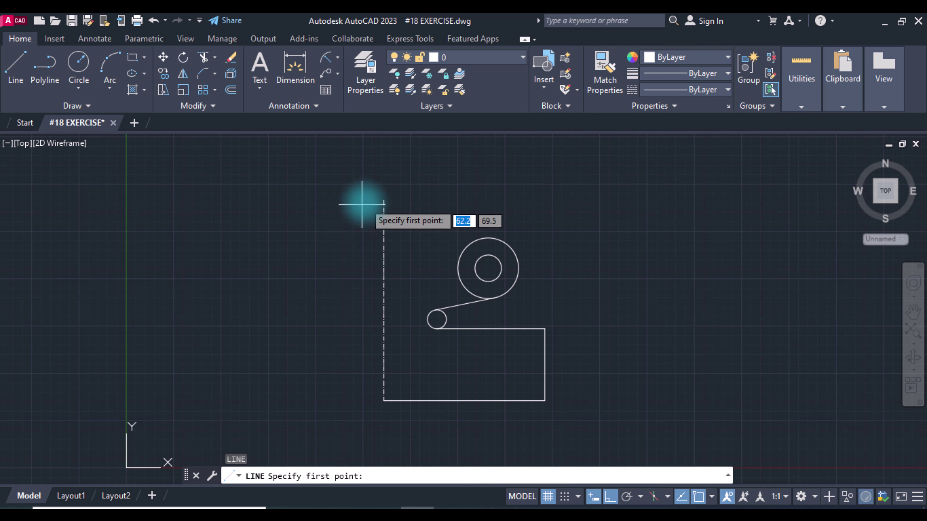
pyautogui.click(383, 200)
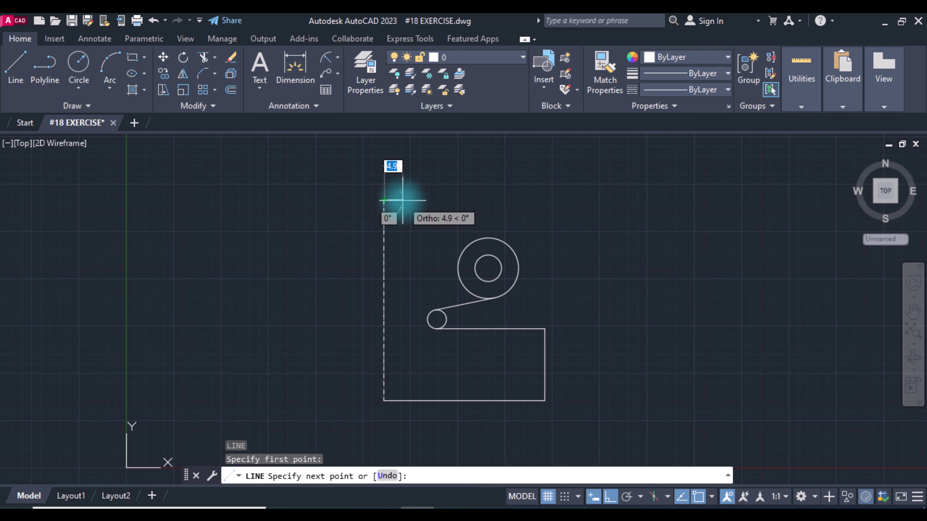
pyautogui.write('9.5')
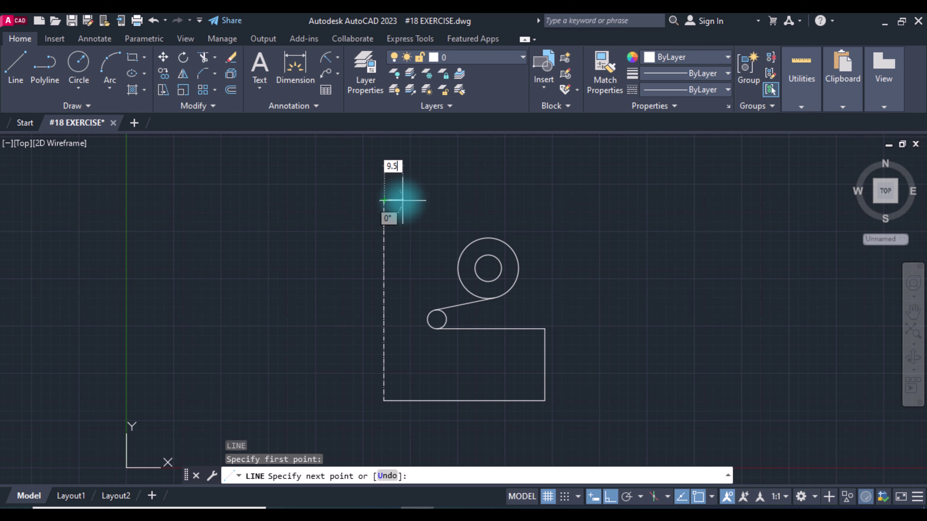
pyautogui.press('Return')
pyautogui.press('Return')
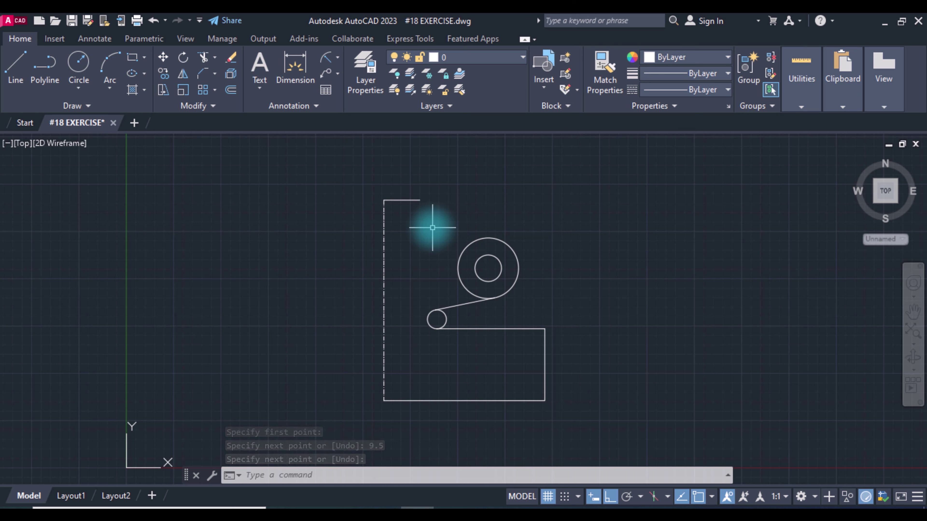
# - Draw an 11.5 top edge from the centerline's top with a vertical drop to the step
pyautogui.write('l')
pyautogui.press('Return')
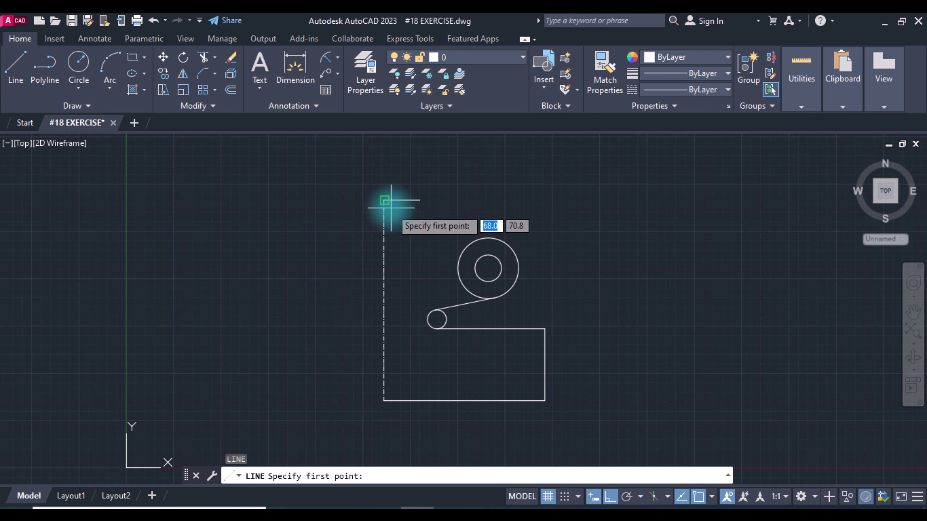
pyautogui.click(384, 201)
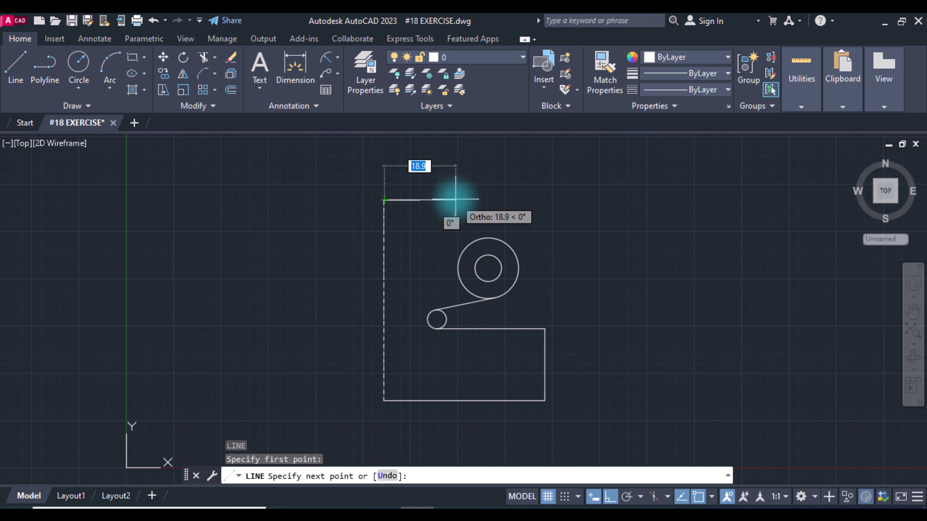
pyautogui.write('11.5')
pyautogui.press('Return')
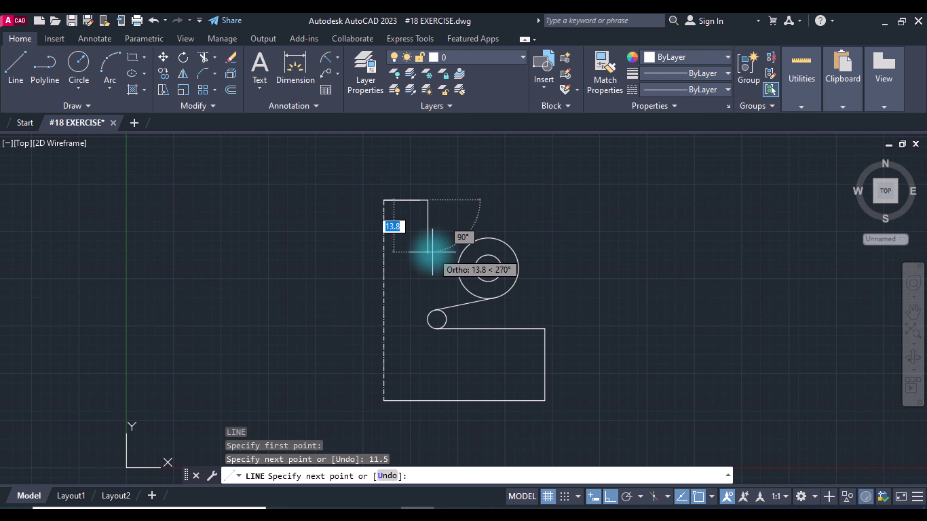
pyautogui.click(433, 252)
pyautogui.press('Return')
pyautogui.press('Return')
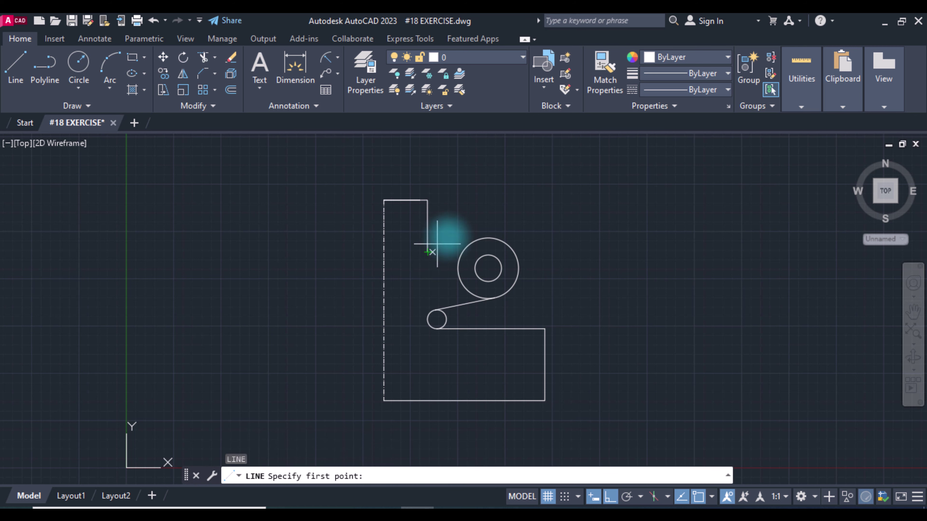
# - Draw a horizontal line from the large circle's top left to the vertical edge
pyautogui.click(488, 238)
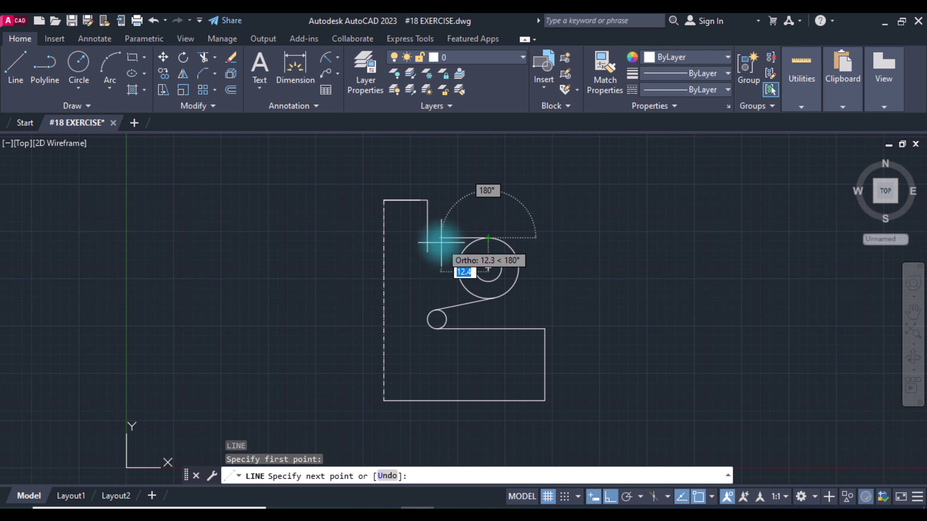
pyautogui.click(427, 238)
pyautogui.press('Return')
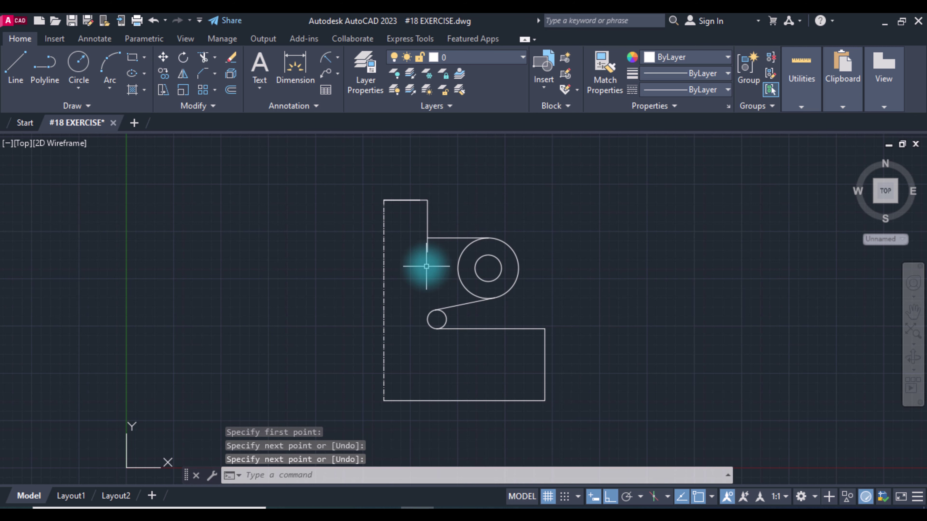
pyautogui.write('tr')
pyautogui.press('Return')
# - Trim off the short stub below the line and the small circle's right half
pyautogui.click(428, 246)
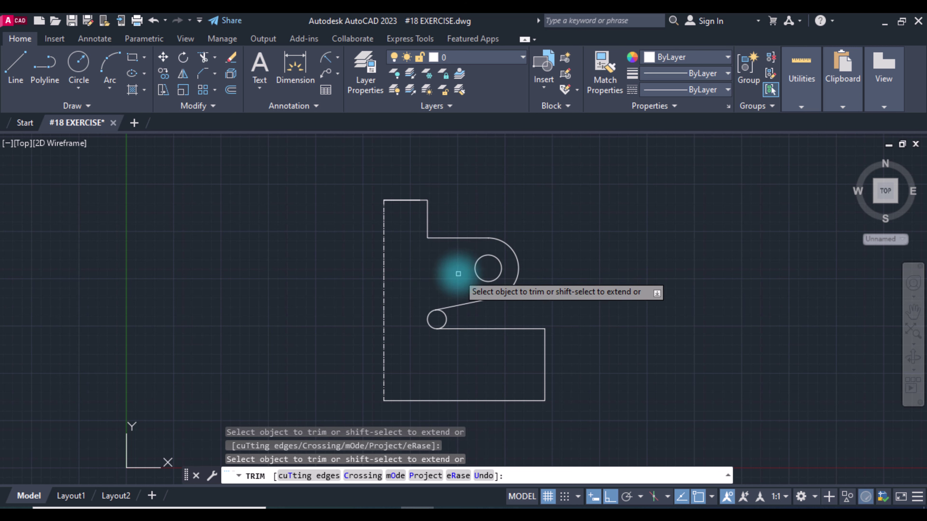
pyautogui.click(443, 320)
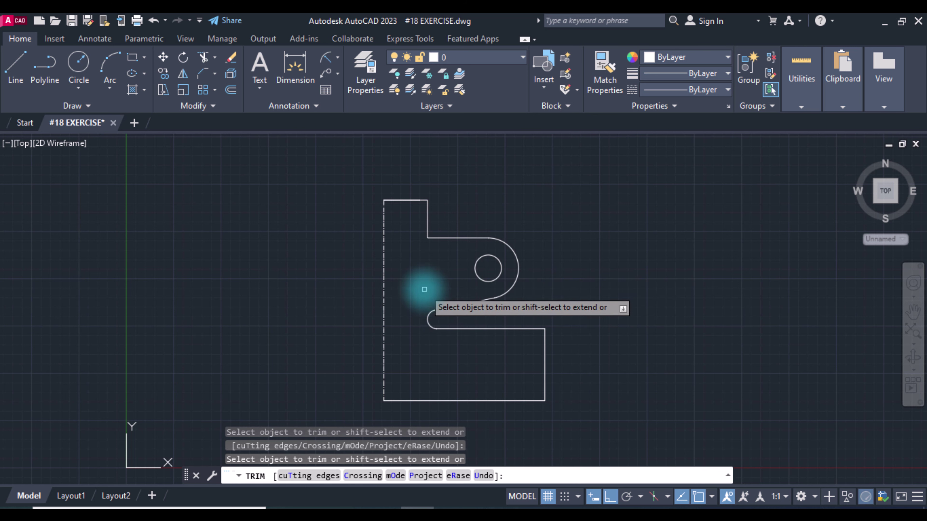
pyautogui.press('Return')
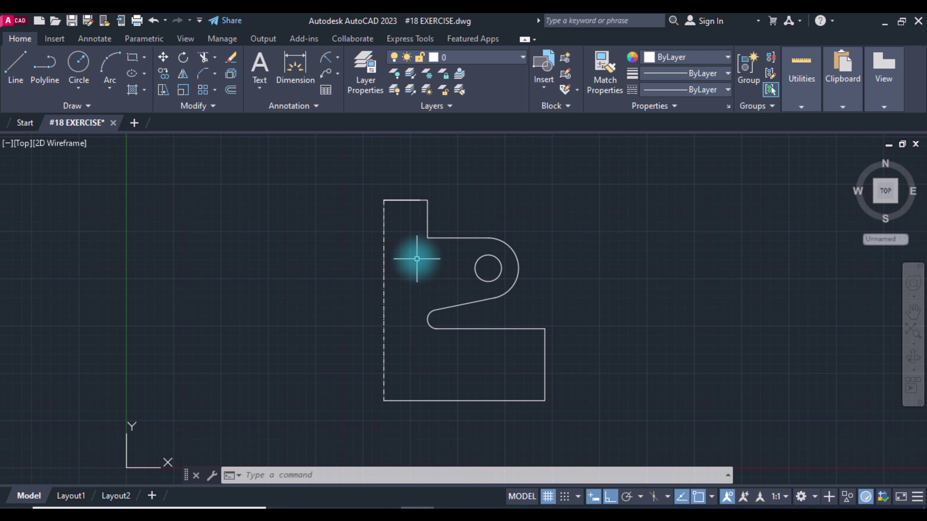
# - Chamfer the top tab's corner with equal distances of 2 and 2
pyautogui.click(214, 75)
pyautogui.click(241, 126)
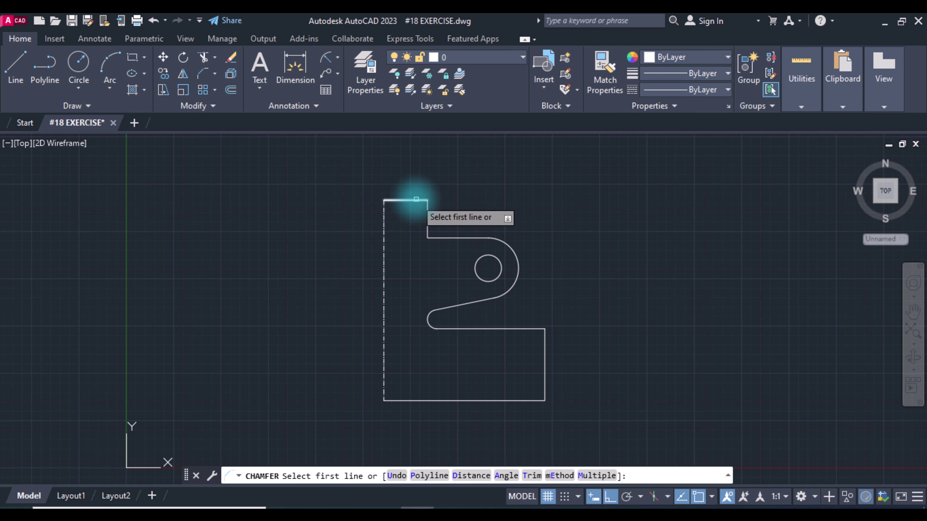
pyautogui.click(414, 200)
pyautogui.write('D')
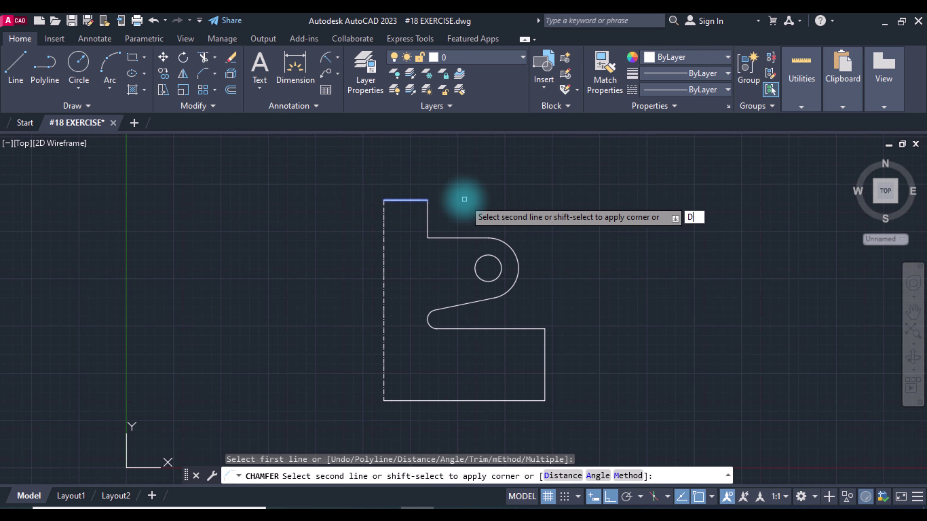
pyautogui.press('Return')
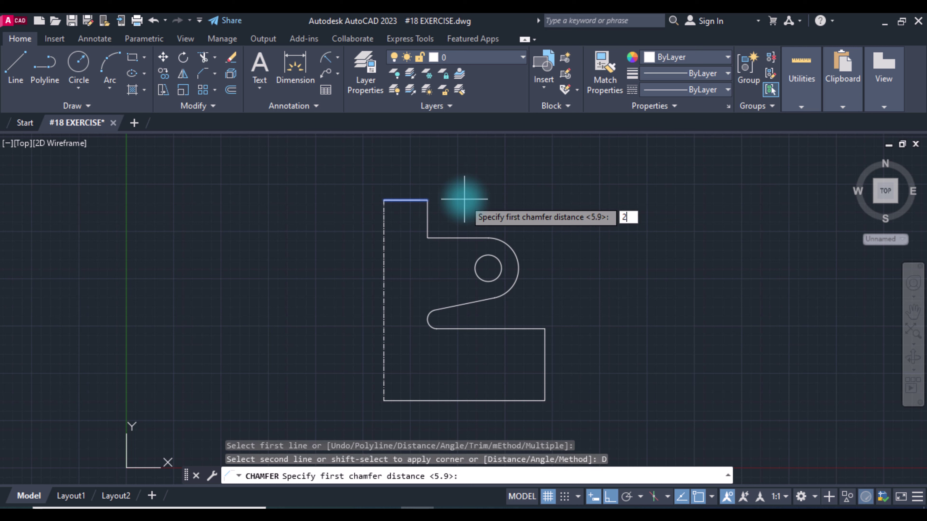
pyautogui.press('Return')
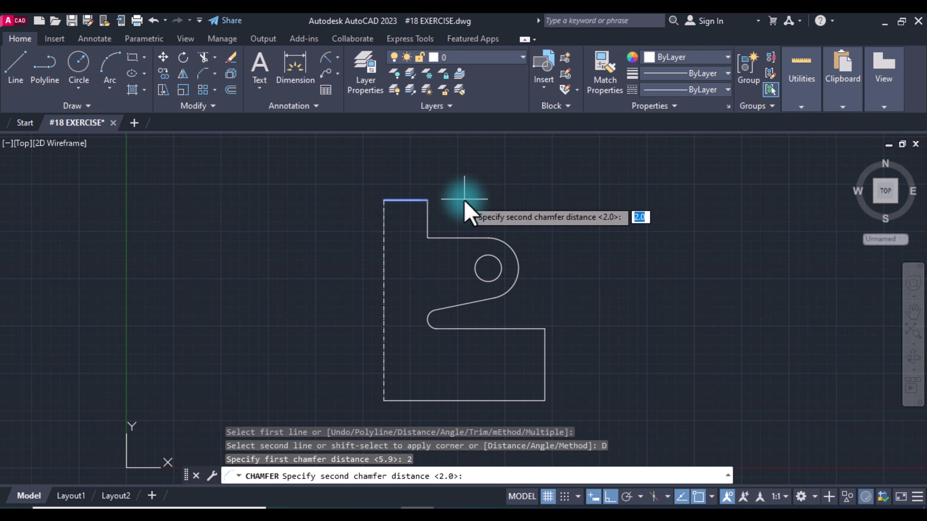
pyautogui.write('2')
pyautogui.press('Return')
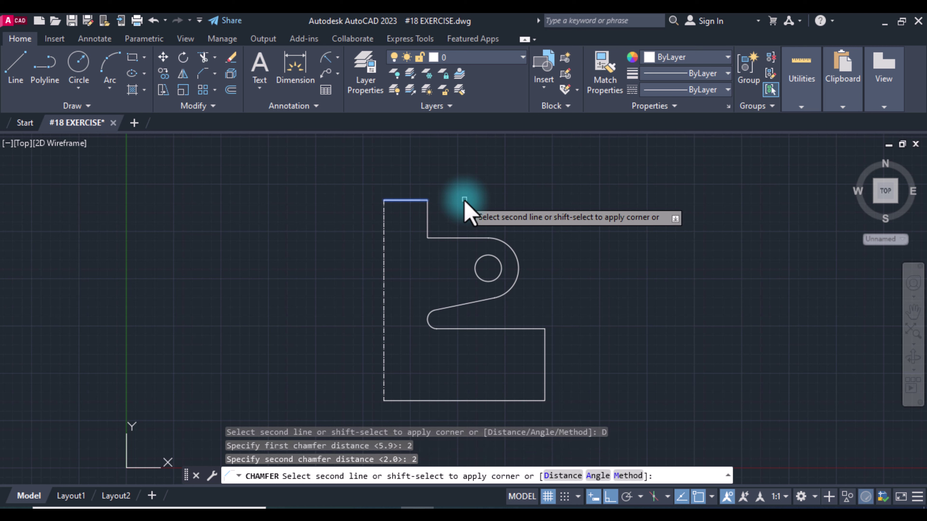
pyautogui.click(429, 216)
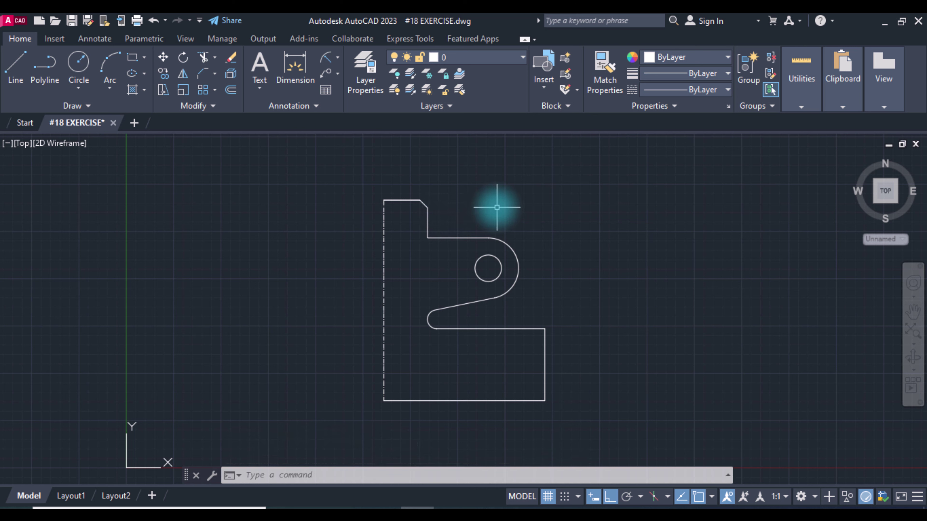
# - Cancel a stray circle and draw a 17.5 helper line down the centerline
pyautogui.write('c')
pyautogui.press('Return')
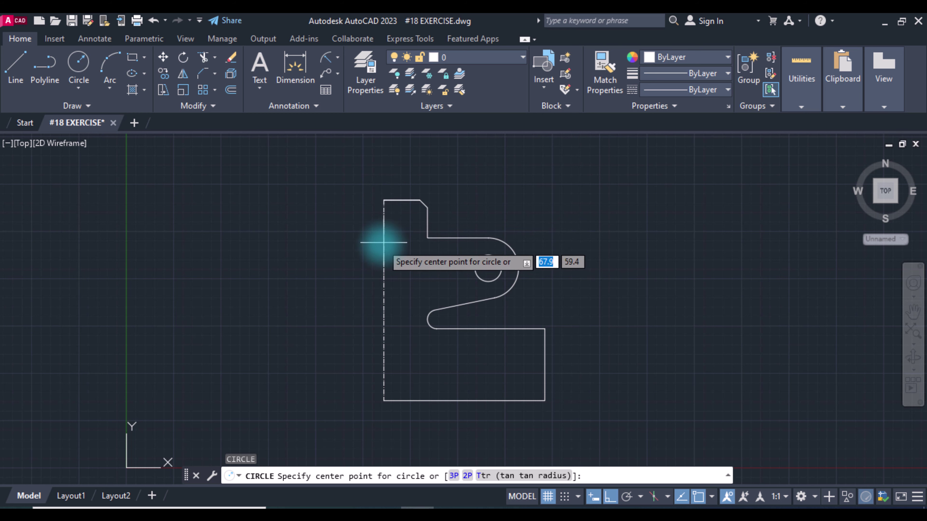
pyautogui.rightClick(356, 233)
pyautogui.click(378, 257)
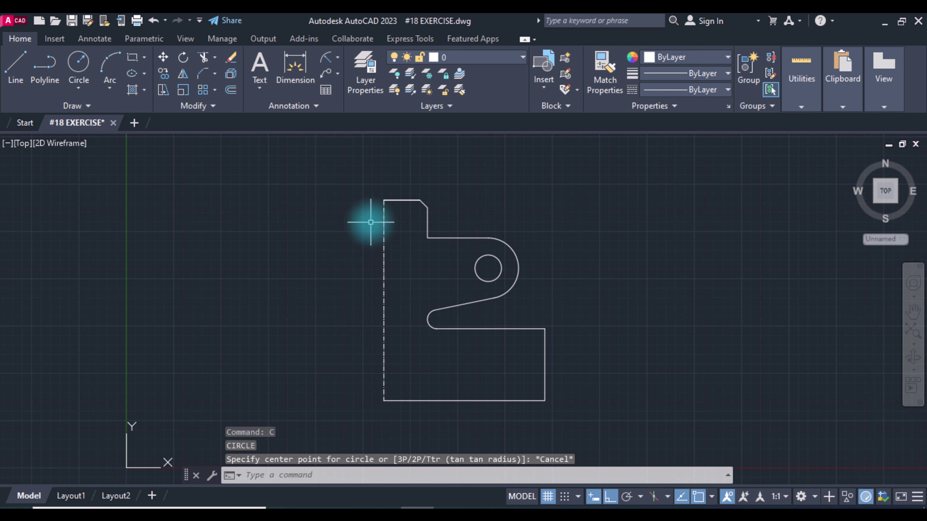
pyautogui.write('l')
pyautogui.press('Return')
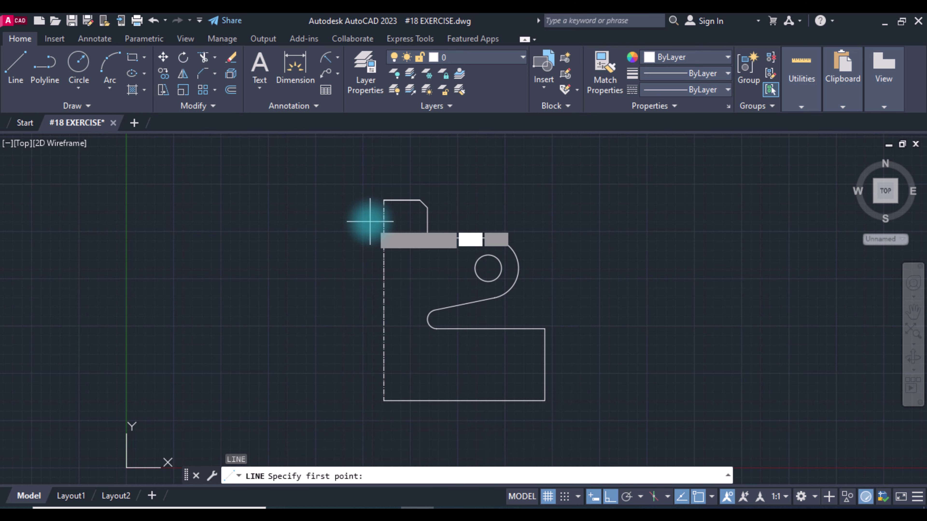
pyautogui.click(385, 200)
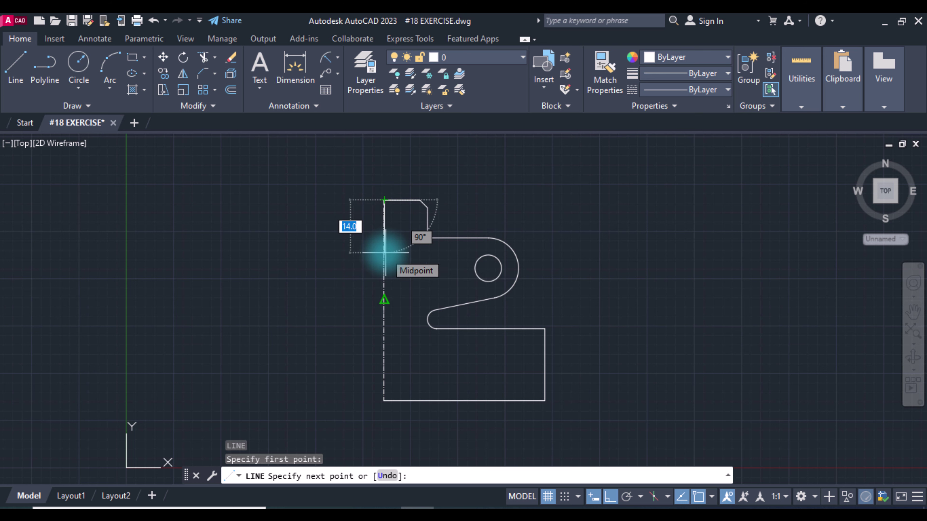
pyautogui.write('17')
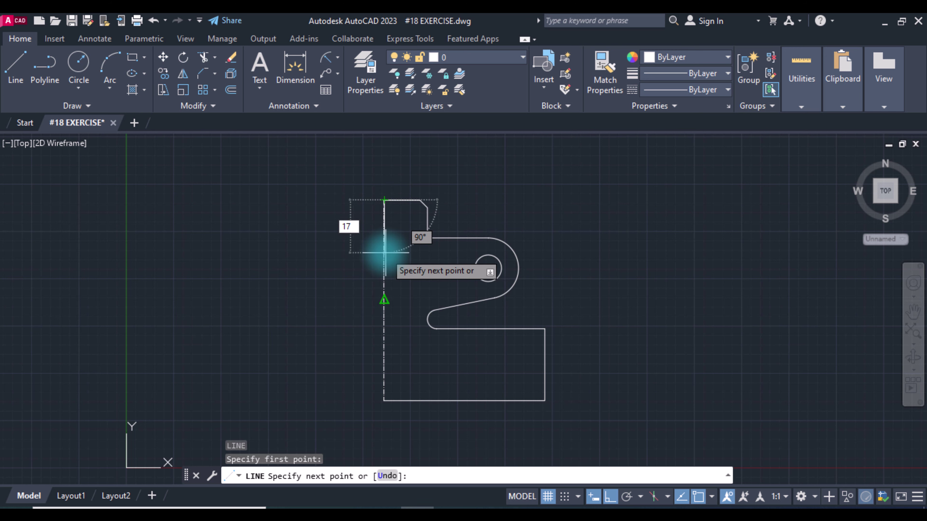
pyautogui.press('Return')
# - Place a radius 2.5 circle at the helper line's lower end
pyautogui.press('Return')
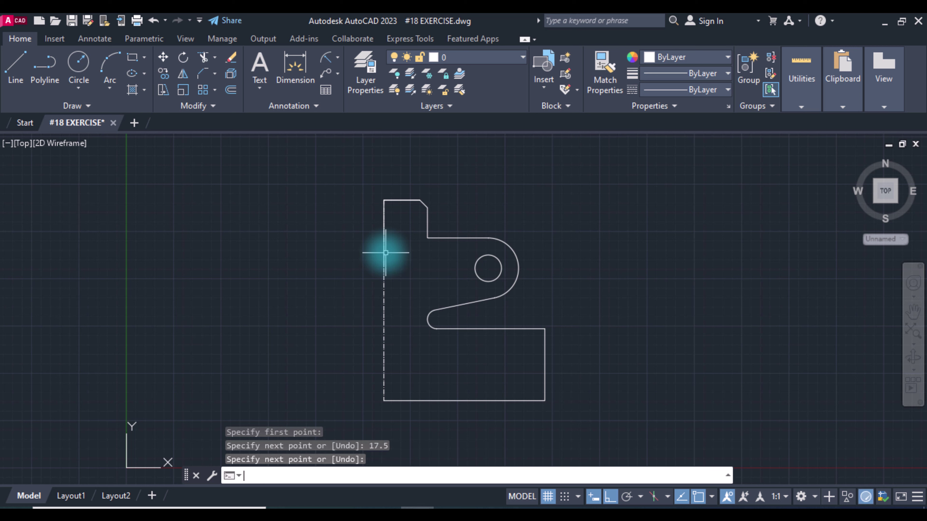
pyautogui.write('c')
pyautogui.press('Return')
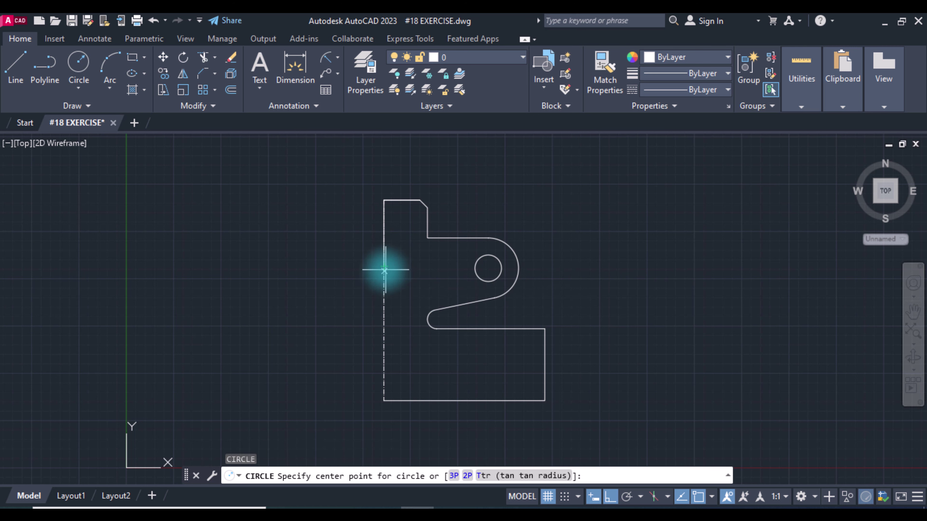
pyautogui.click(384, 266)
pyautogui.write('2.5')
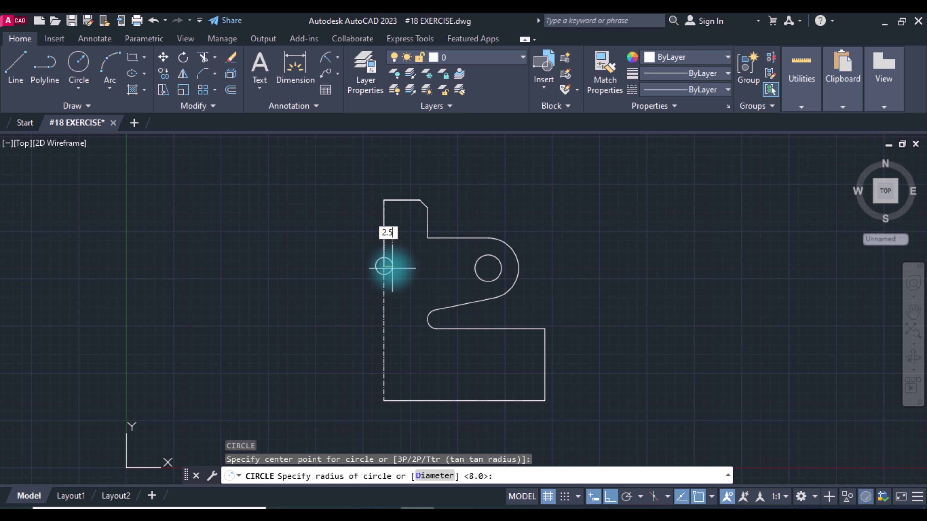
pyautogui.press('Return')
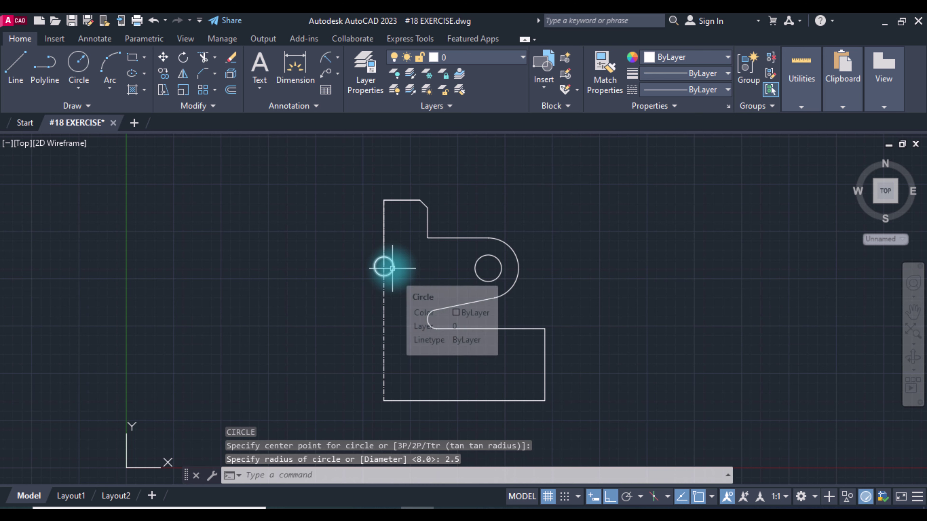
# - Draw a vertical line from the small circle up to the top edge
pyautogui.write('l')
pyautogui.press('Return')
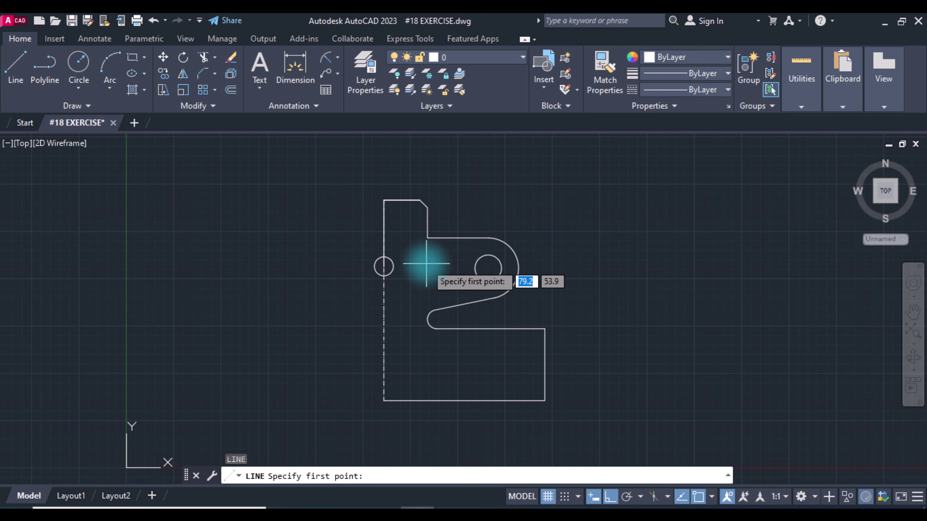
pyautogui.click(384, 266)
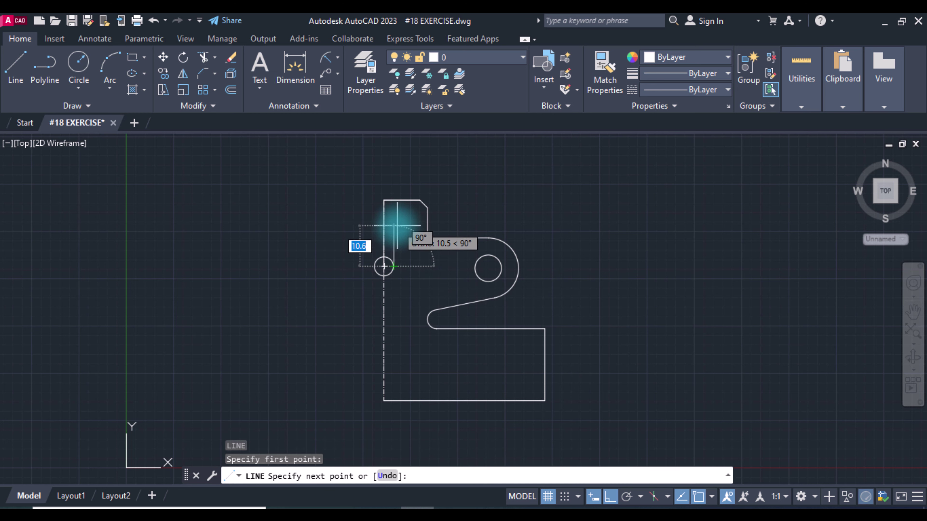
pyautogui.click(393, 200)
pyautogui.press('Return')
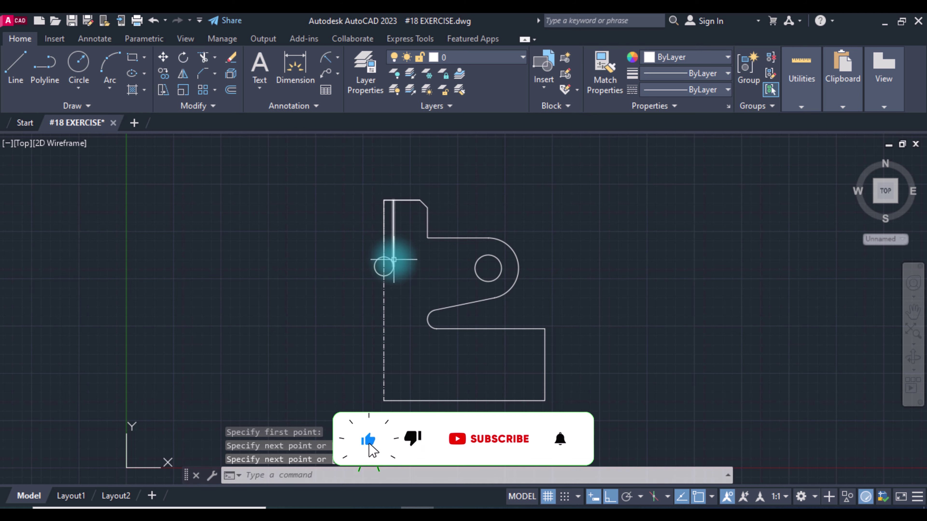
# - Erase the helper line and trim the short top edge piece at the centerline
pyautogui.click(384, 224)
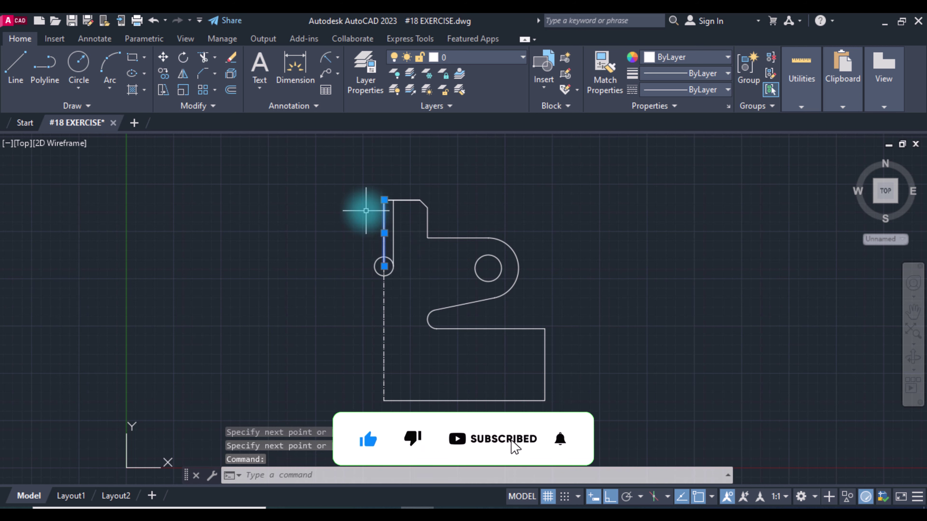
pyautogui.press('Delete')
pyautogui.write('TR')
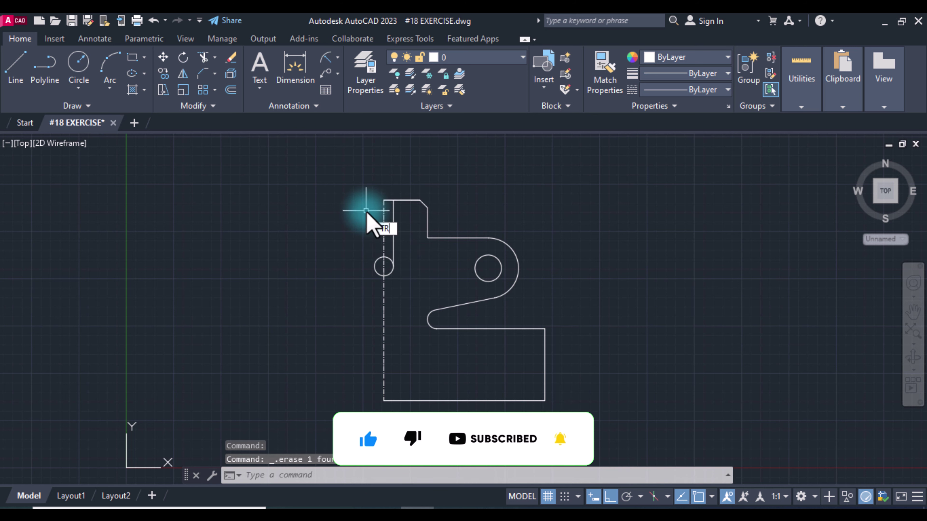
pyautogui.press('Return')
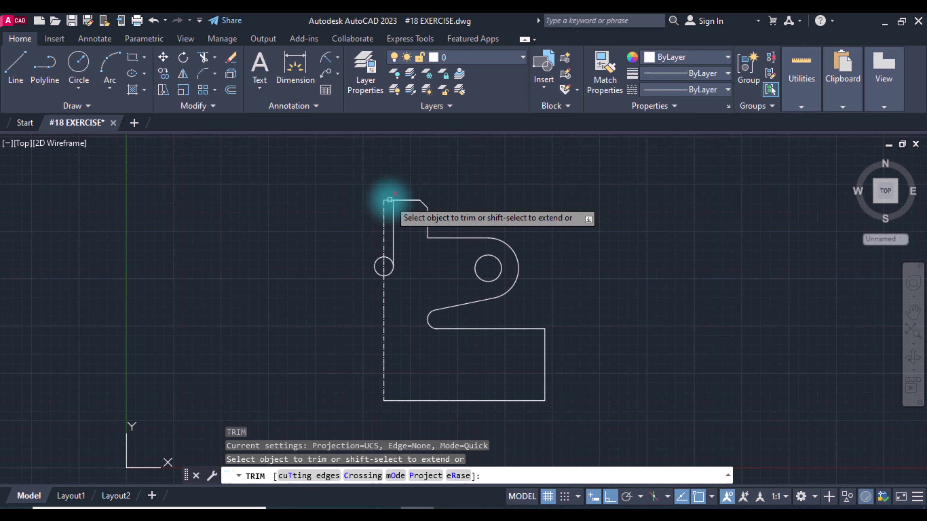
pyautogui.click(389, 200)
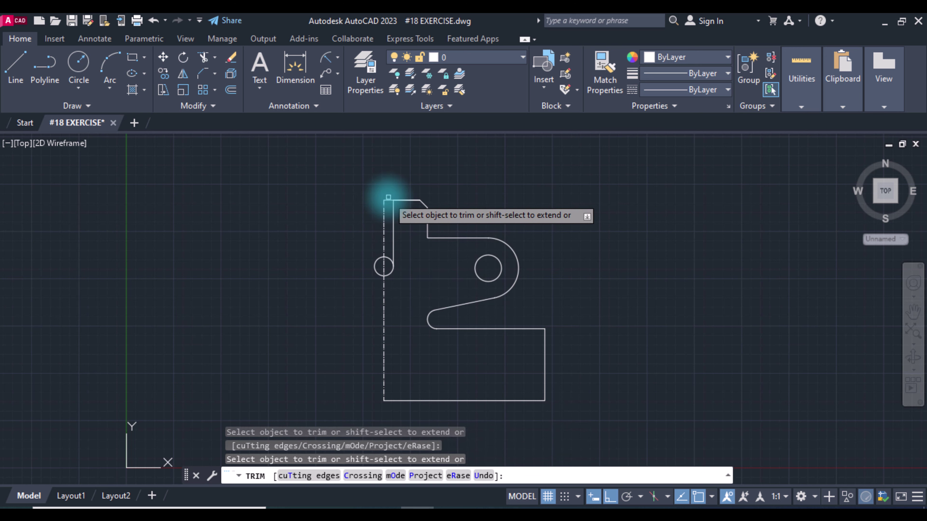
pyautogui.press('Return')
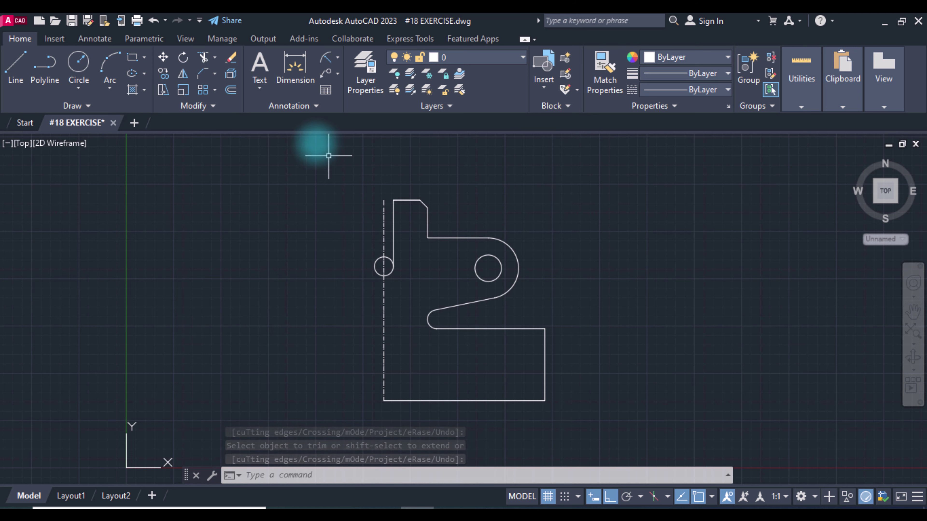
# - Mirror the half outline across the dashed centerline's endpoints, keeping the source objects
pyautogui.click(183, 74)
pyautogui.click(421, 423)
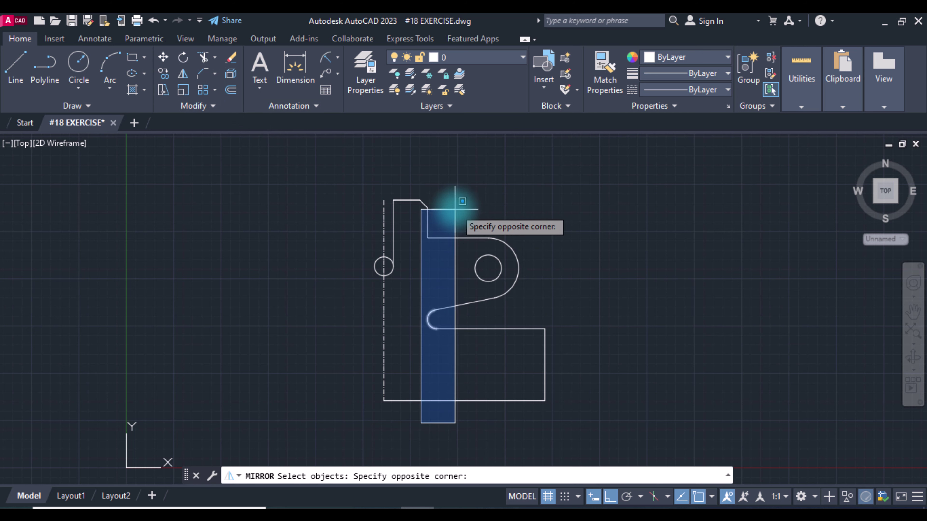
pyautogui.click(416, 157)
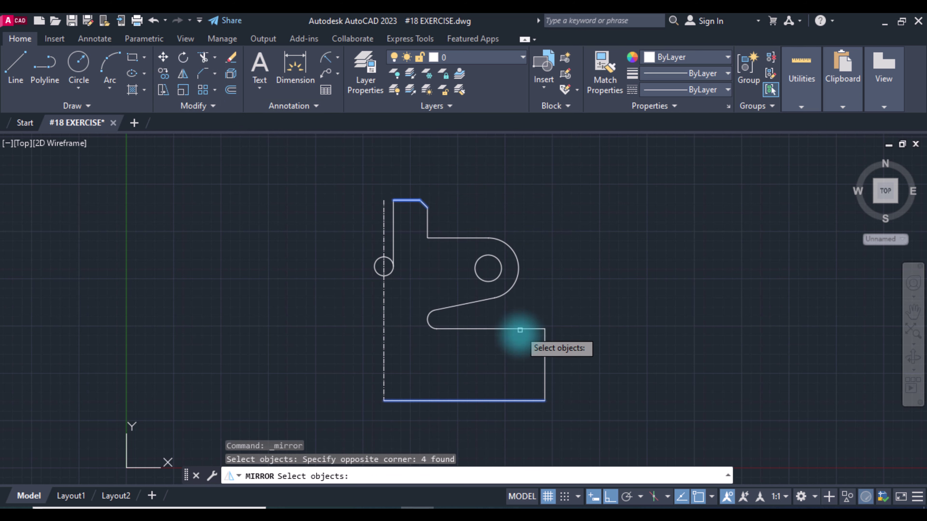
pyautogui.click(571, 391)
pyautogui.click(386, 148)
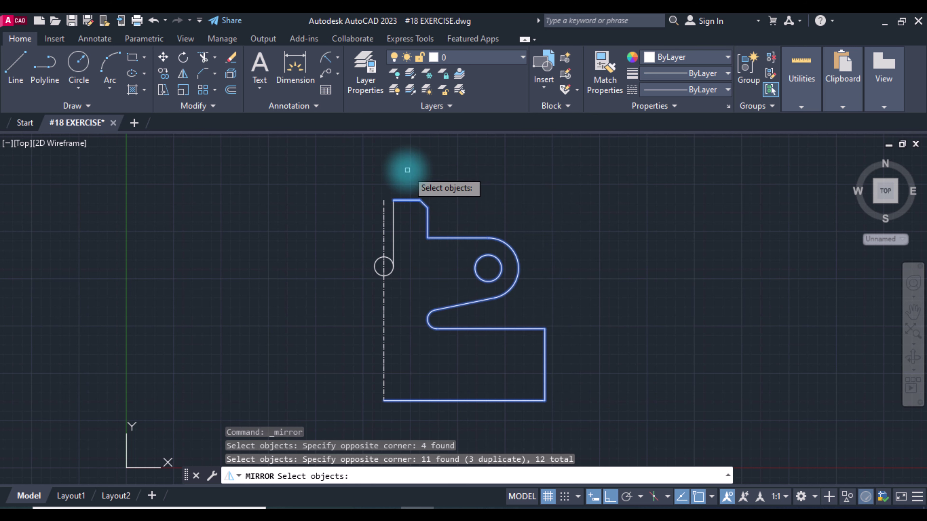
pyautogui.click(386, 223)
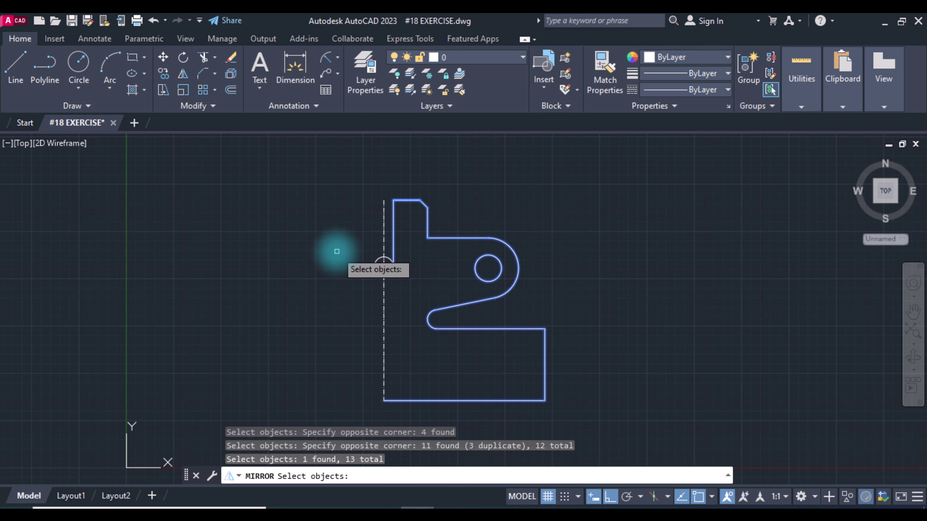
pyautogui.press('Return')
pyautogui.click(384, 400)
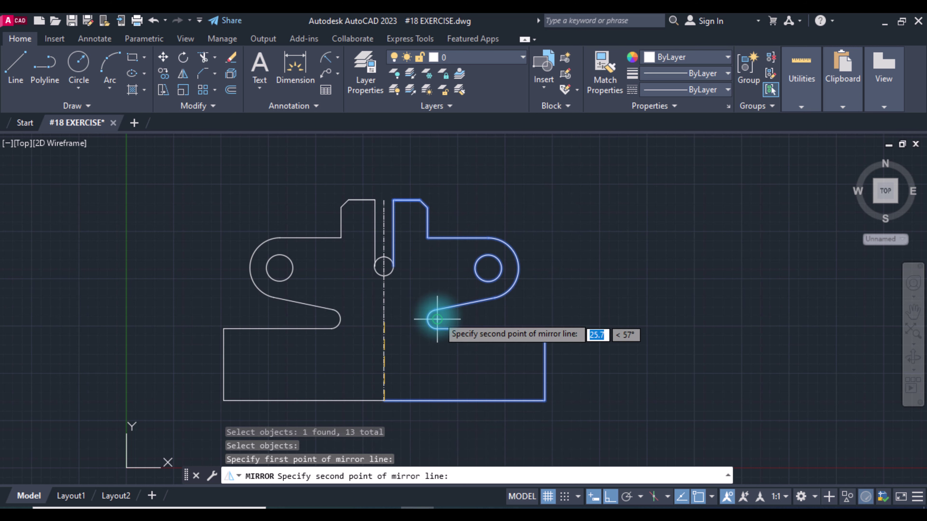
pyautogui.click(408, 290)
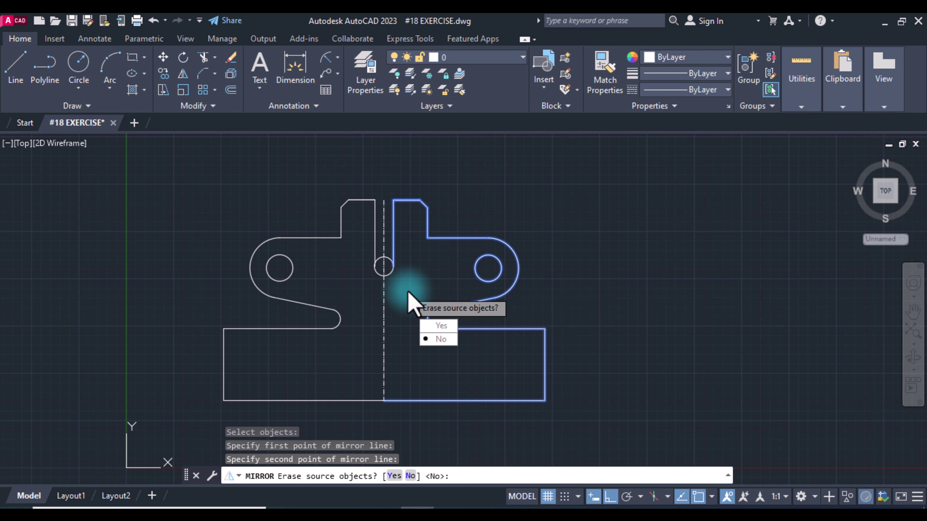
pyautogui.click(440, 335)
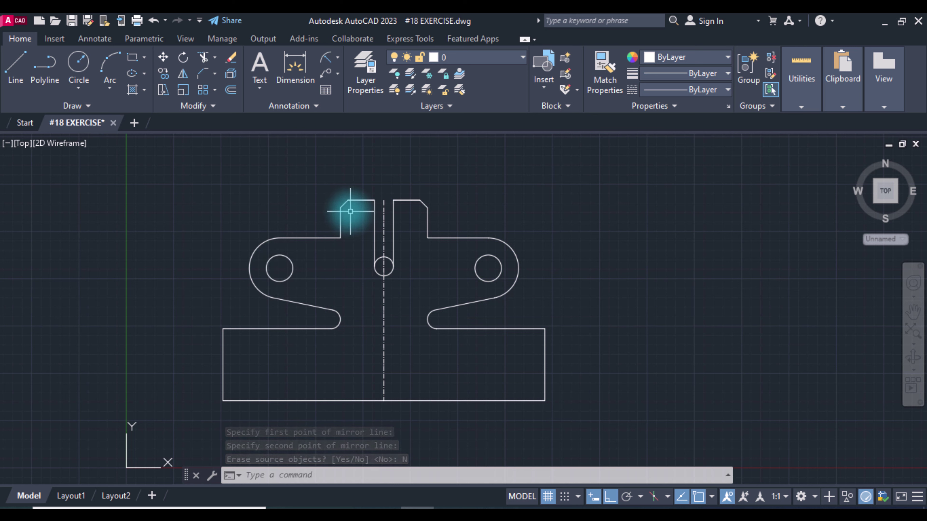
# - Stretch the centerline's top and bottom grips past the bracket edges, then deselect it
pyautogui.click(384, 210)
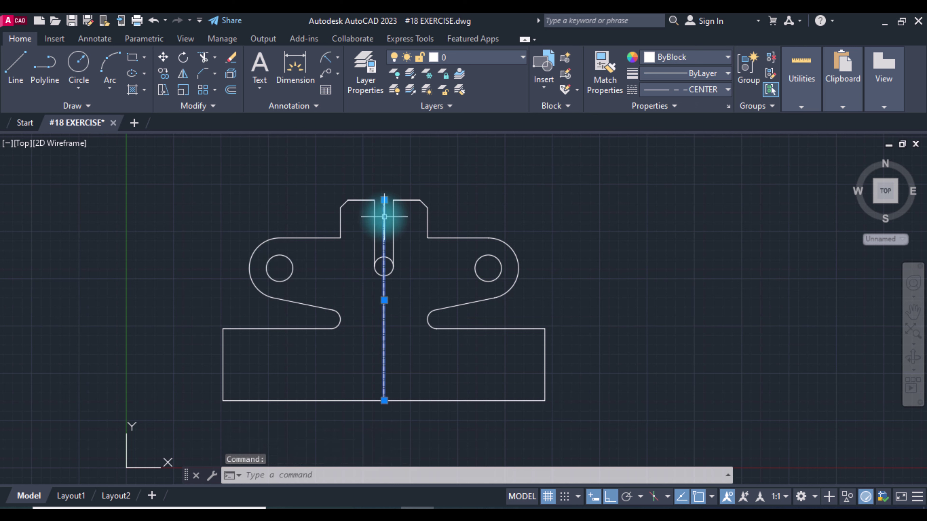
pyautogui.click(384, 200)
pyautogui.click(384, 182)
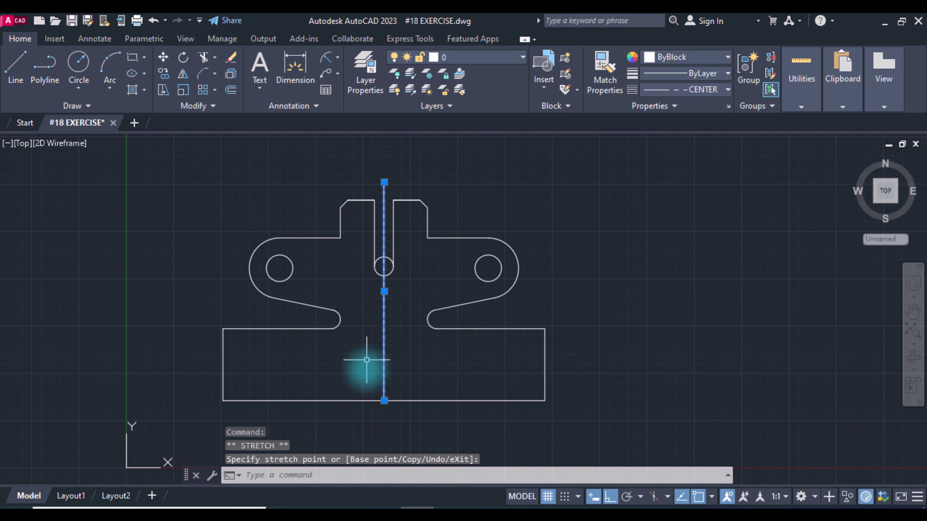
pyautogui.click(383, 400)
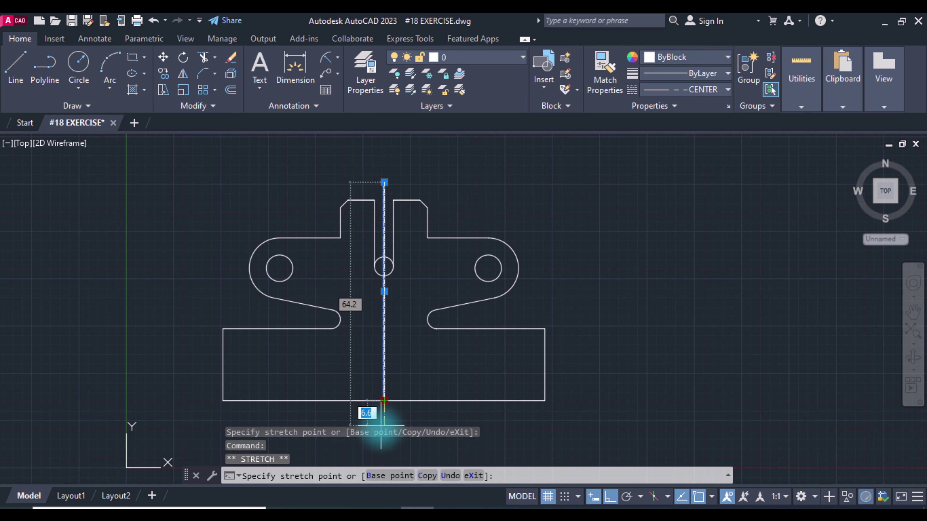
pyautogui.click(381, 458)
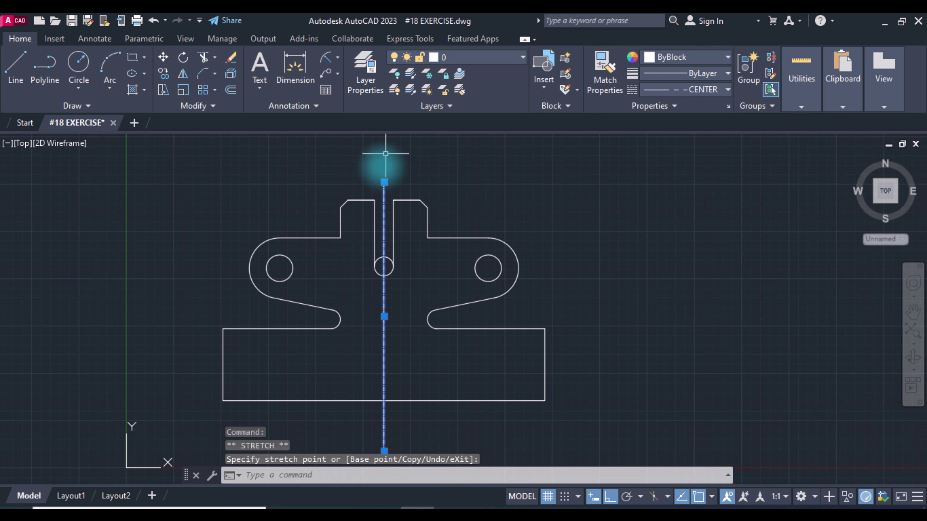
pyautogui.click(384, 182)
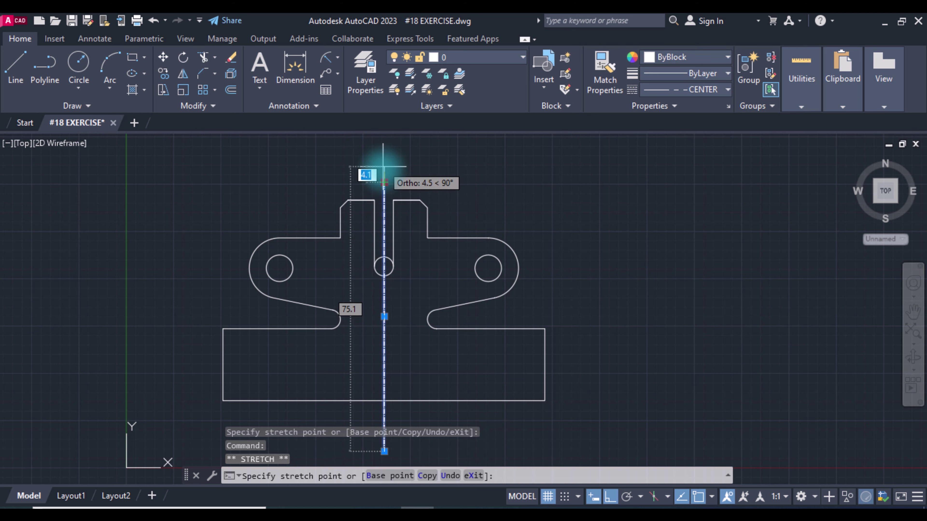
pyautogui.click(385, 165)
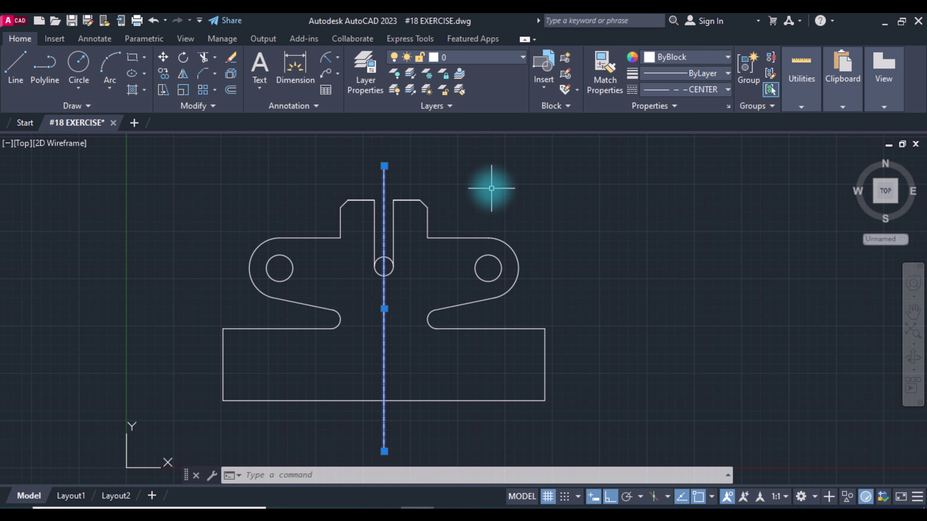
pyautogui.rightClick(491, 188)
pyautogui.click(496, 387)
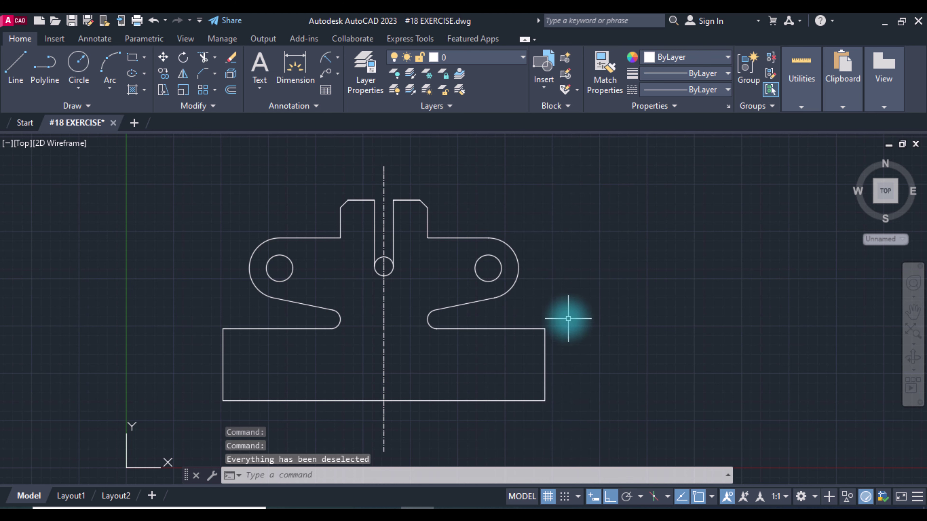
# - Chamfer the base's bottom-right corner with 5.9397 by 5.9397 distances
pyautogui.click(204, 74)
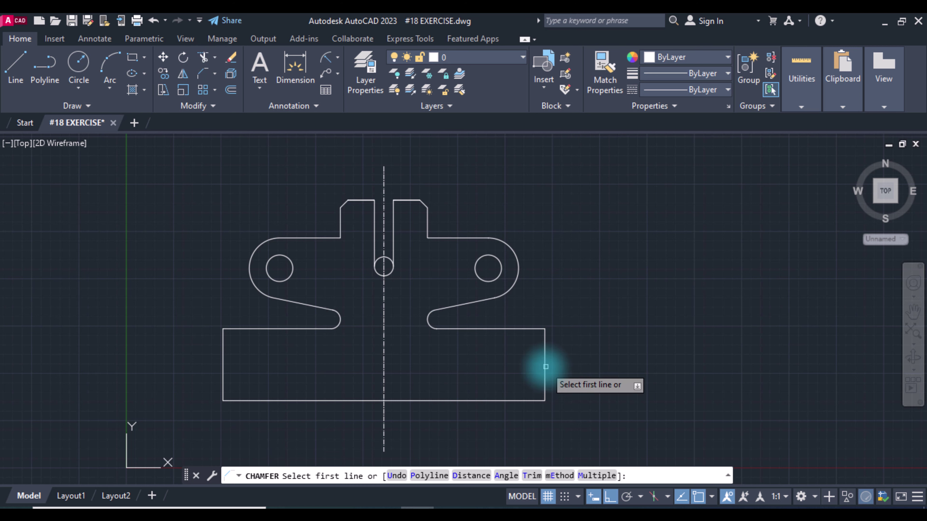
pyautogui.click(545, 393)
pyautogui.write('D')
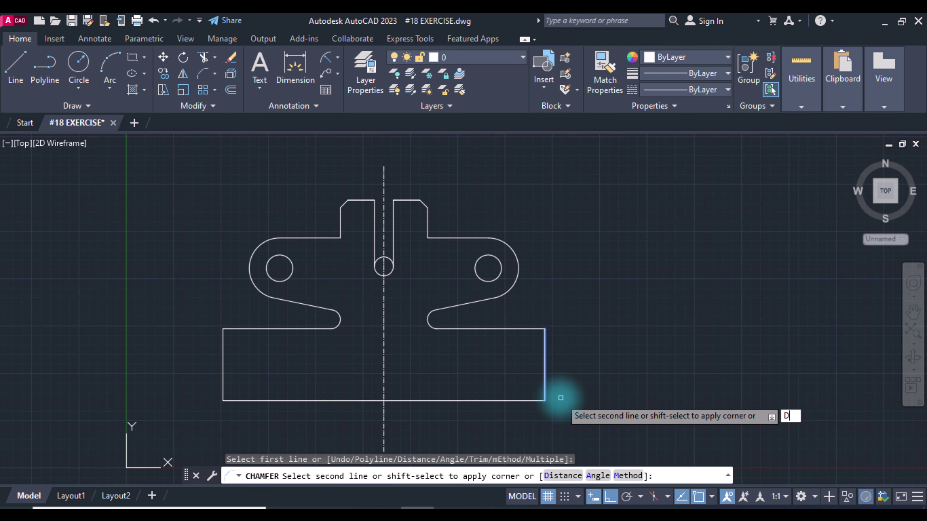
pyautogui.press('Return')
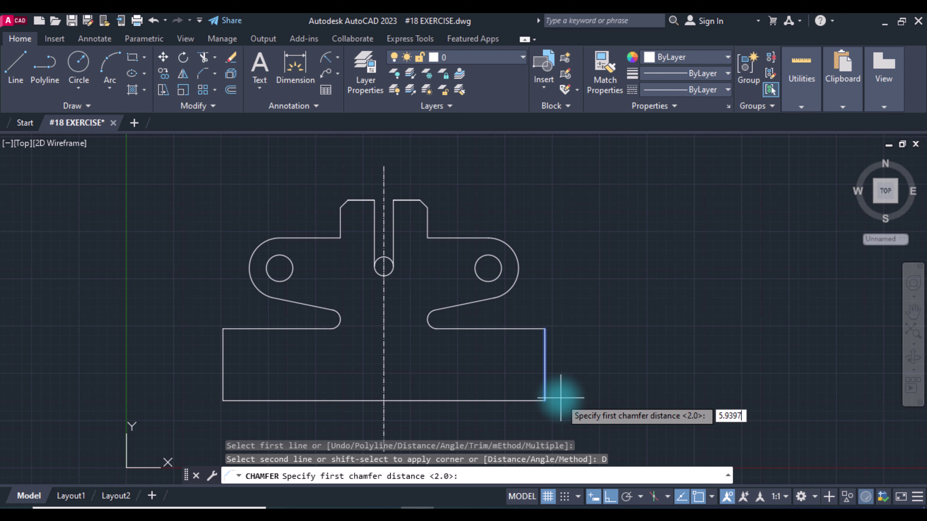
pyautogui.press('Return')
pyautogui.write('5.9397')
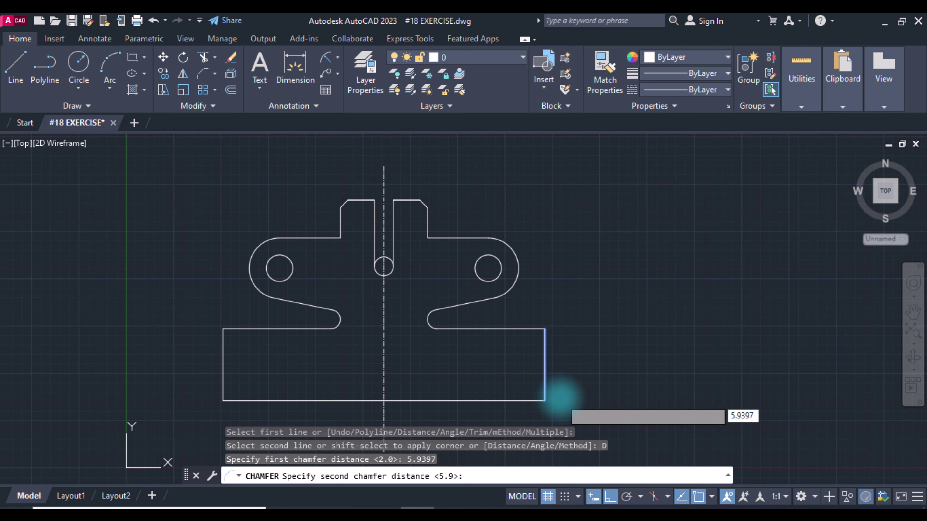
pyautogui.press('Return')
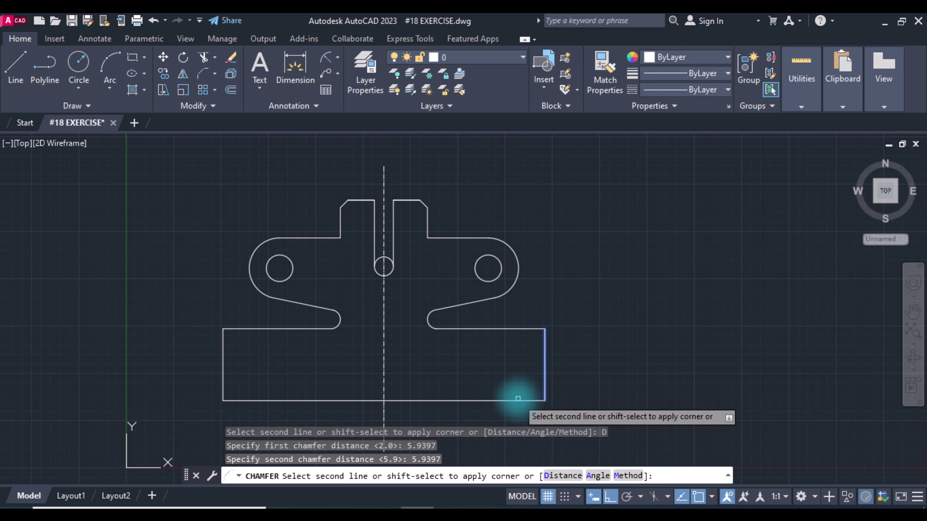
pyautogui.click(517, 398)
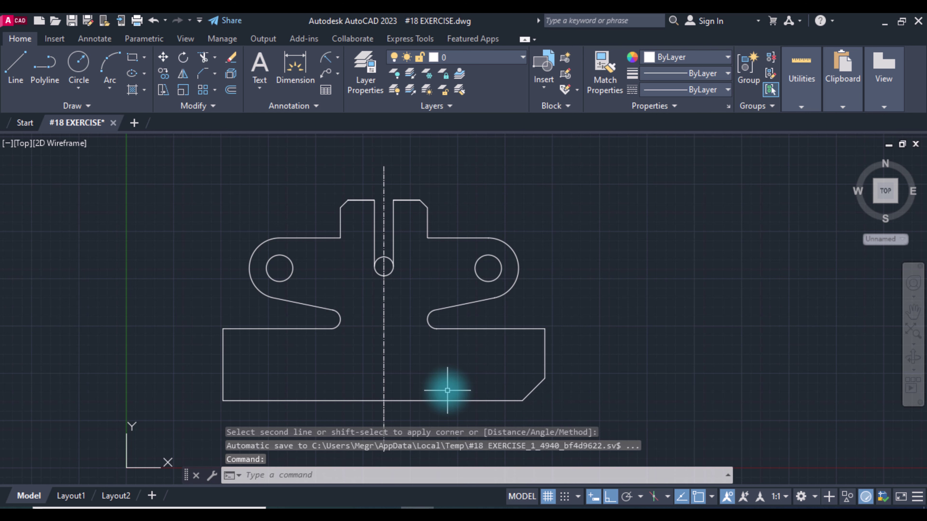
# - Chamfer the base's bottom-left corner with the same 5.9397 distances
pyautogui.press('Return')
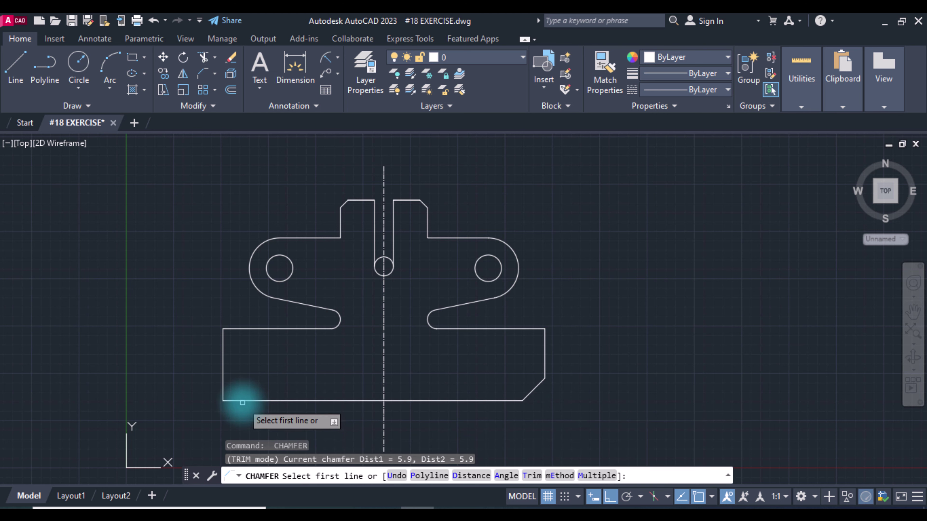
pyautogui.click(242, 401)
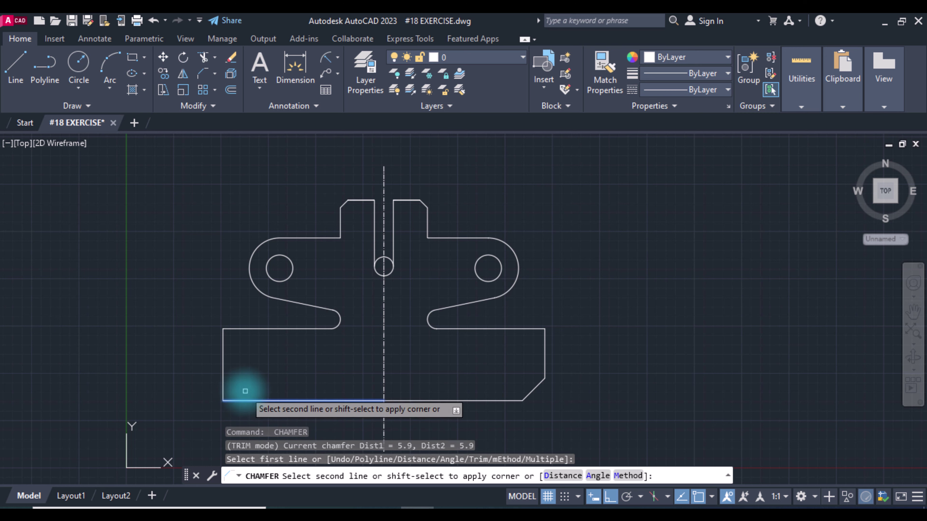
pyautogui.write('D')
pyautogui.press('Return')
pyautogui.write('5.9397')
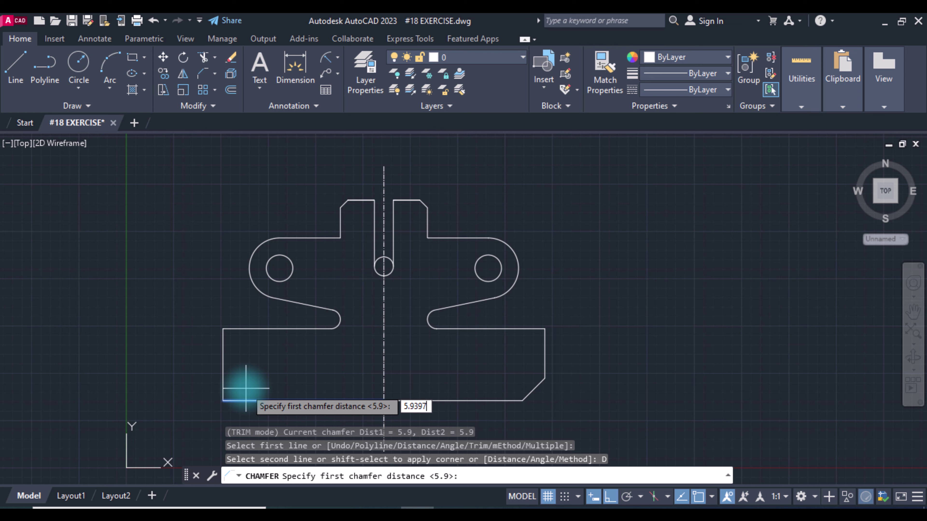
pyautogui.press('Return')
pyautogui.write('5.9397')
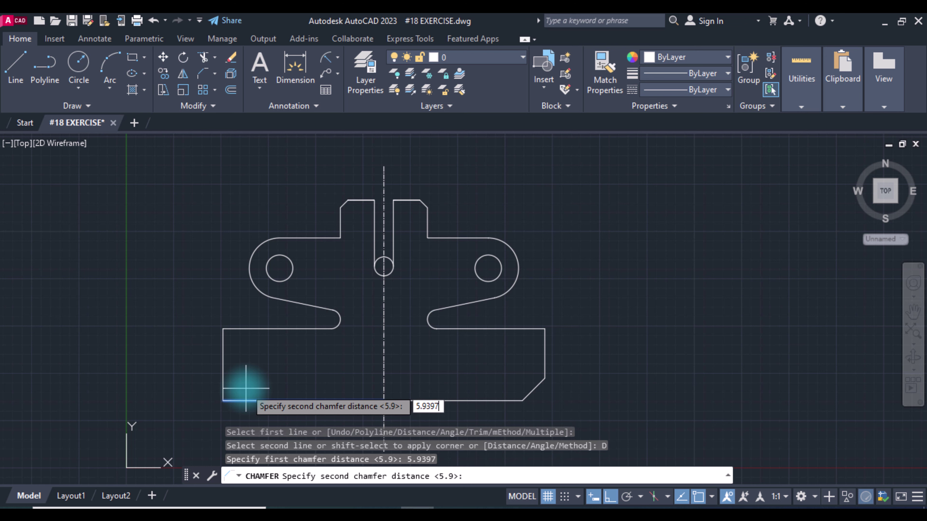
pyautogui.press('Return')
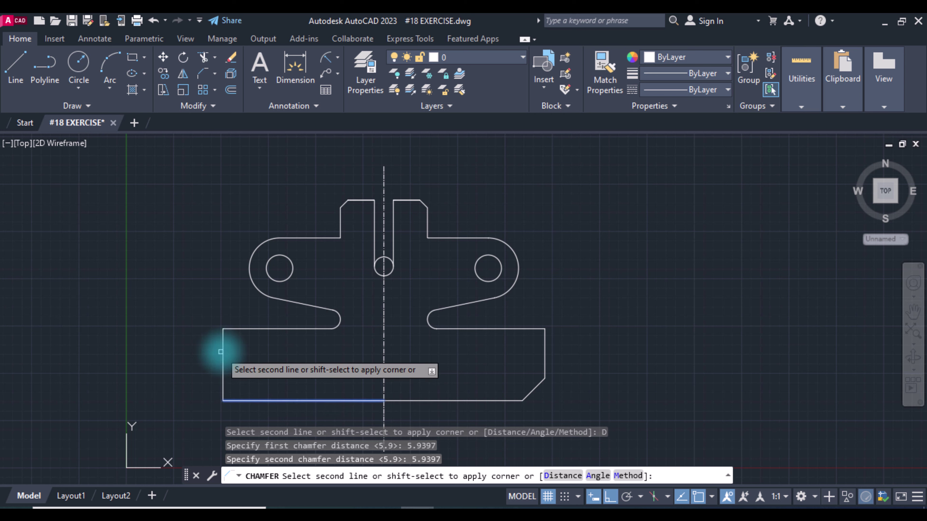
pyautogui.click(221, 352)
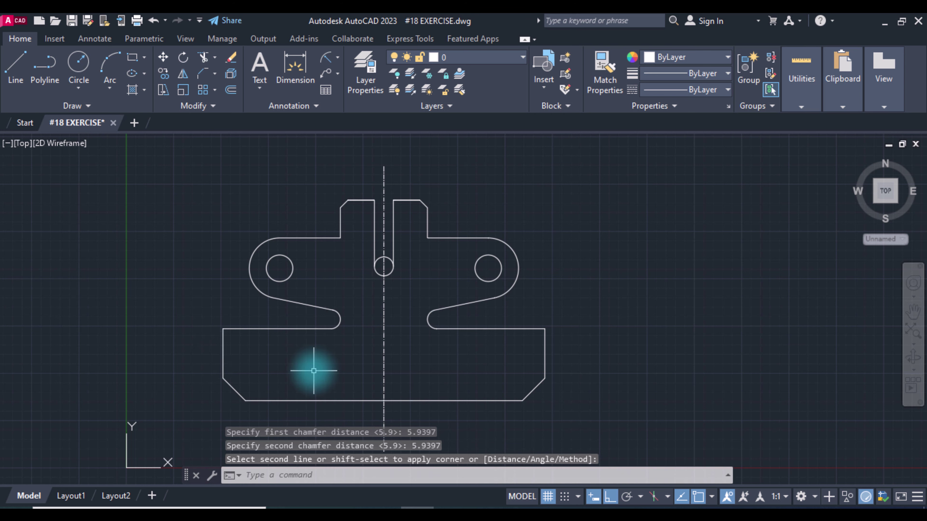
# - Trim the centre circle's upper arc pieces to form the rounded slot bottom
pyautogui.write('tr')
pyautogui.press('Return')
pyautogui.click(377, 263)
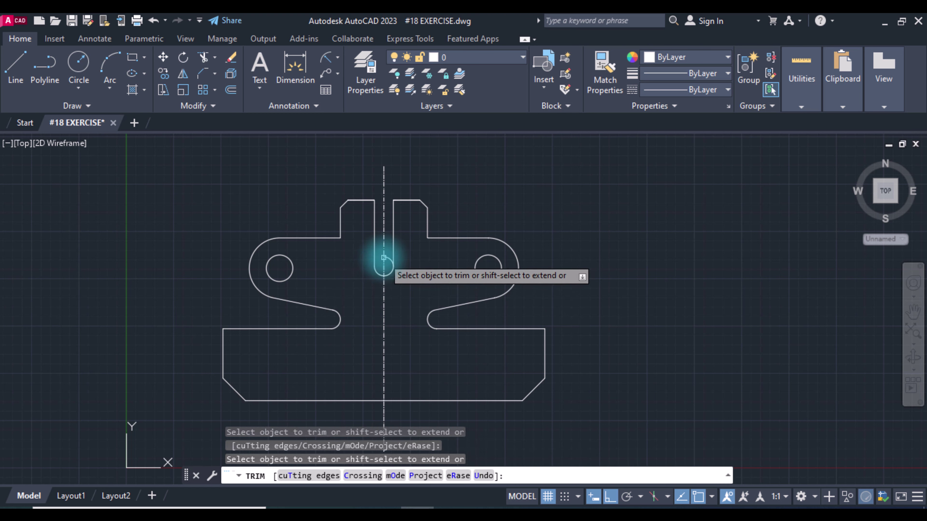
pyautogui.click(385, 258)
pyautogui.press('Return')
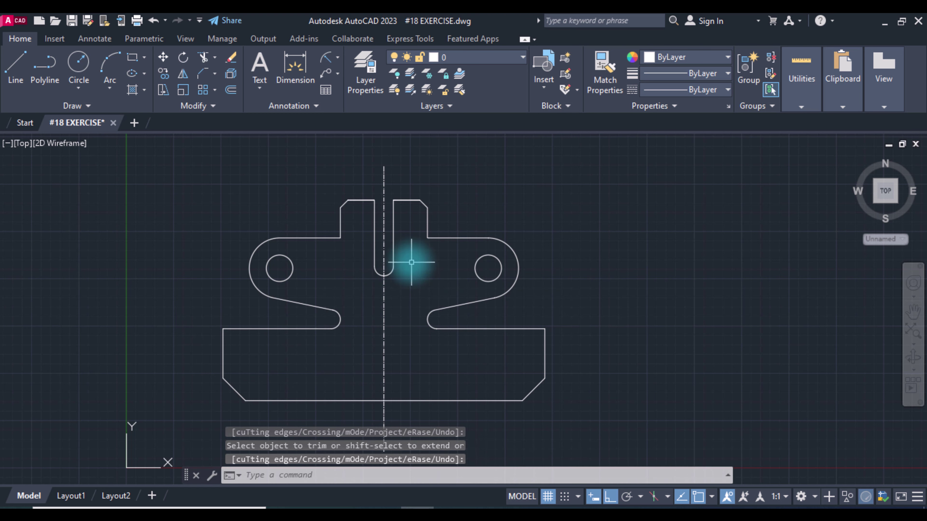
# - Dimension the 85.0 base width and the 19.0 base height
pyautogui.click(295, 69)
pyautogui.click(224, 378)
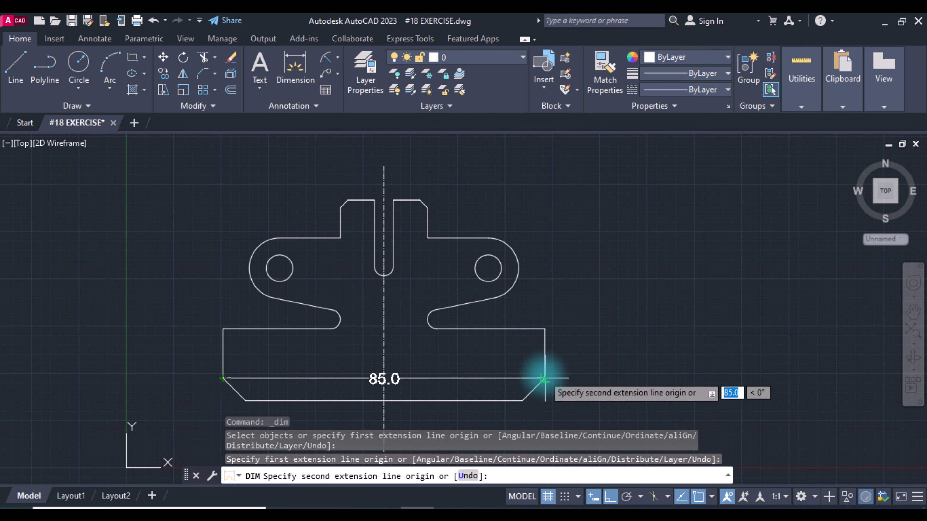
pyautogui.click(545, 378)
pyautogui.click(545, 400)
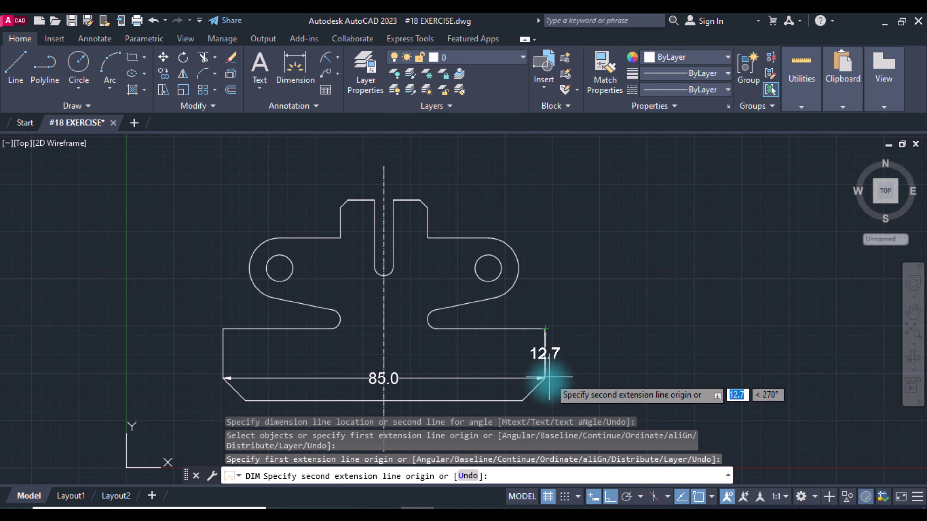
pyautogui.click(544, 328)
pyautogui.click(564, 393)
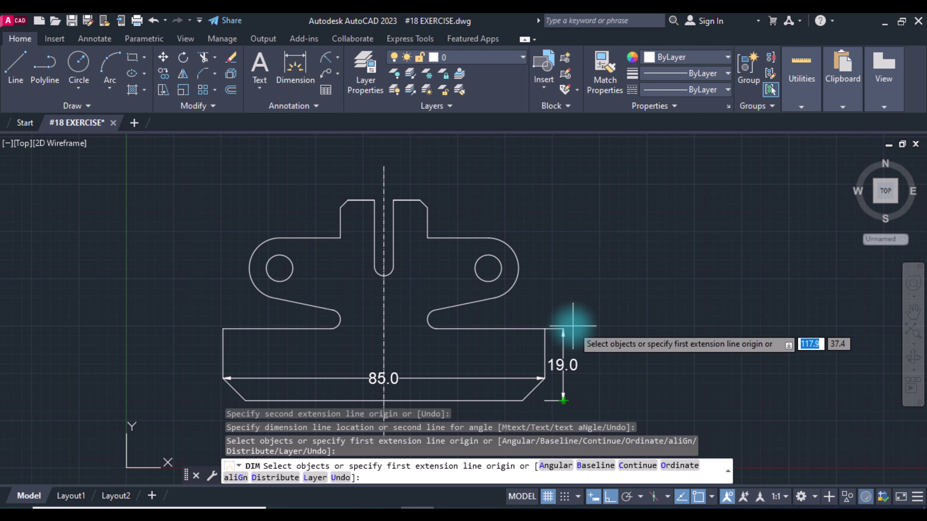
# - Dimension the 23.0 gap between notches and the 55.1 hole spacing
pyautogui.click(340, 320)
pyautogui.click(427, 320)
pyautogui.click(427, 320)
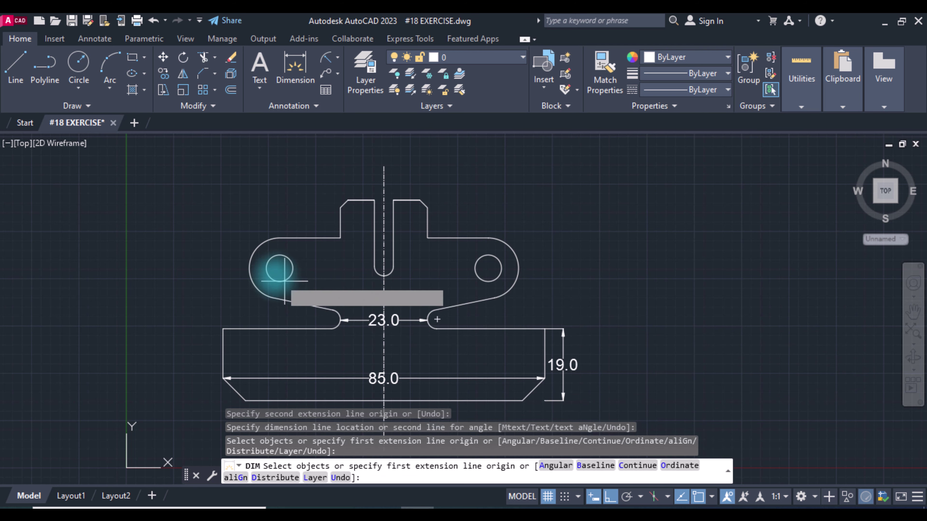
pyautogui.click(280, 268)
pyautogui.click(488, 269)
pyautogui.click(457, 285)
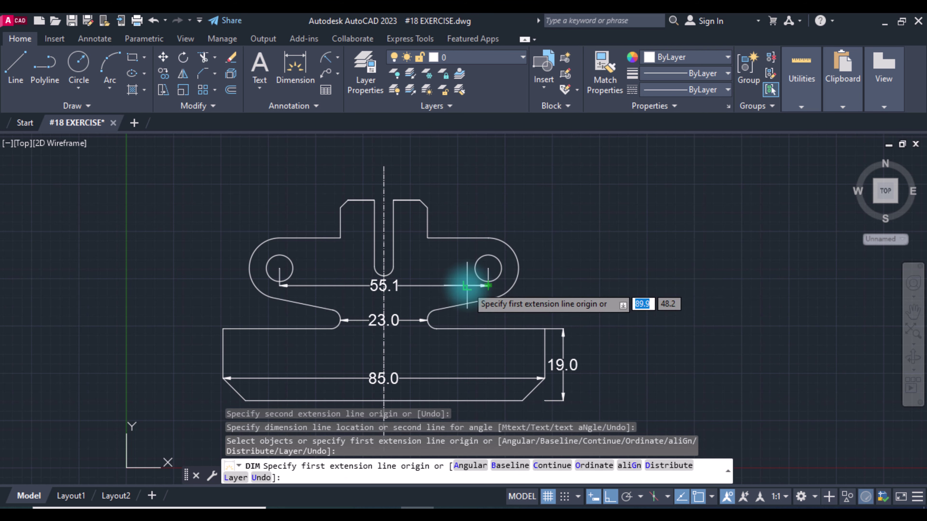
# - Dimension the tab's 23.0 outer width and 19.0 inner width
pyautogui.click(341, 207)
pyautogui.click(428, 207)
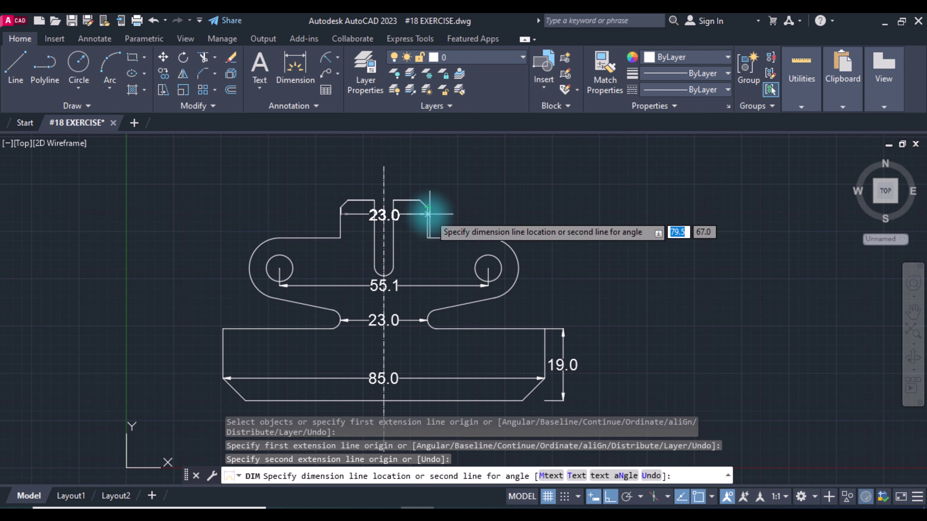
pyautogui.click(428, 163)
pyautogui.click(348, 201)
pyautogui.click(420, 200)
pyautogui.click(420, 183)
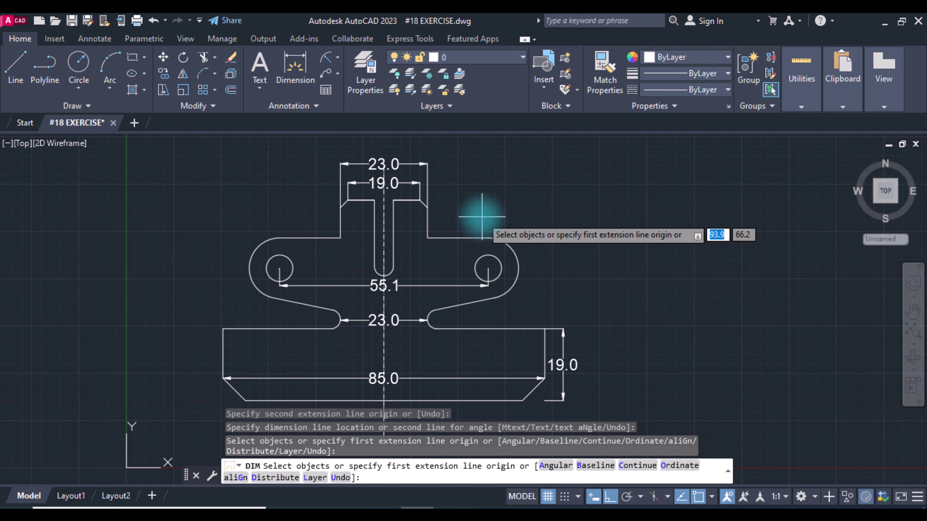
# - Dimension the 2.0 tab chamfer height and the 17.5 slot depth
pyautogui.click(427, 207)
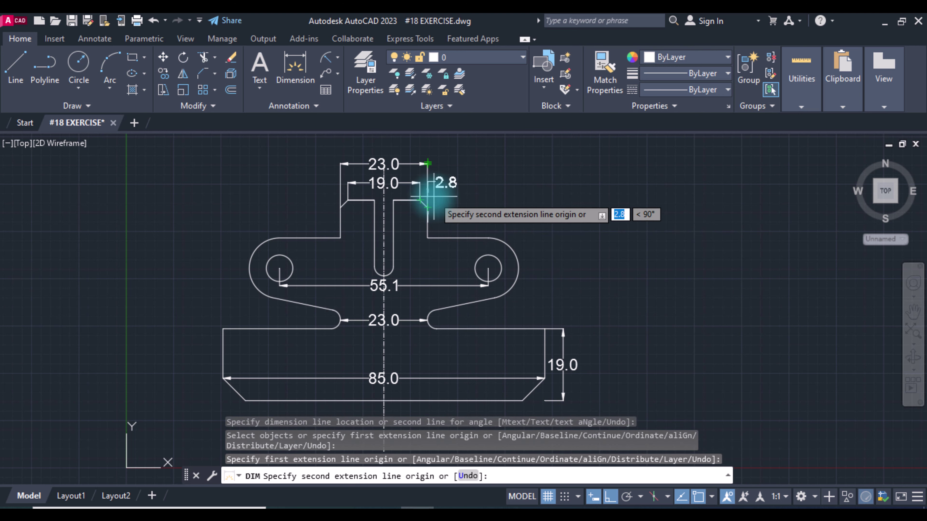
pyautogui.click(420, 201)
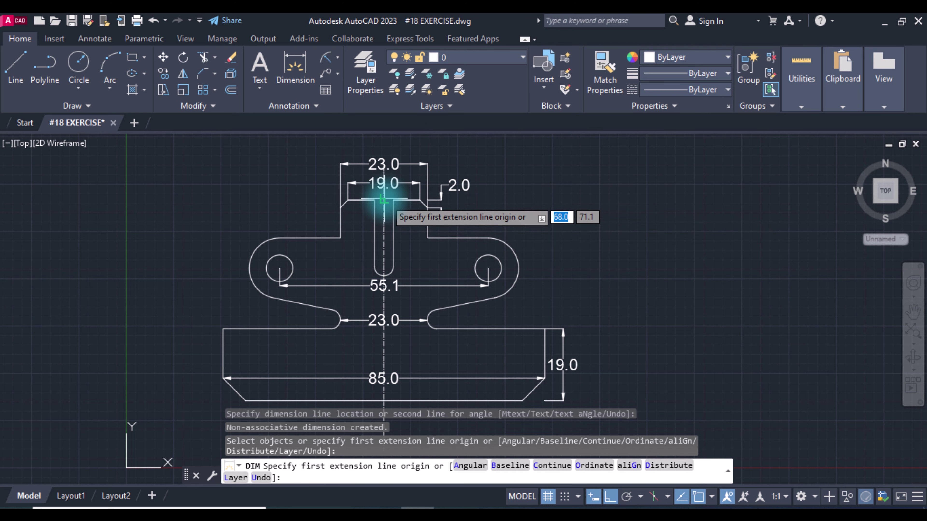
pyautogui.click(392, 270)
pyautogui.click(374, 200)
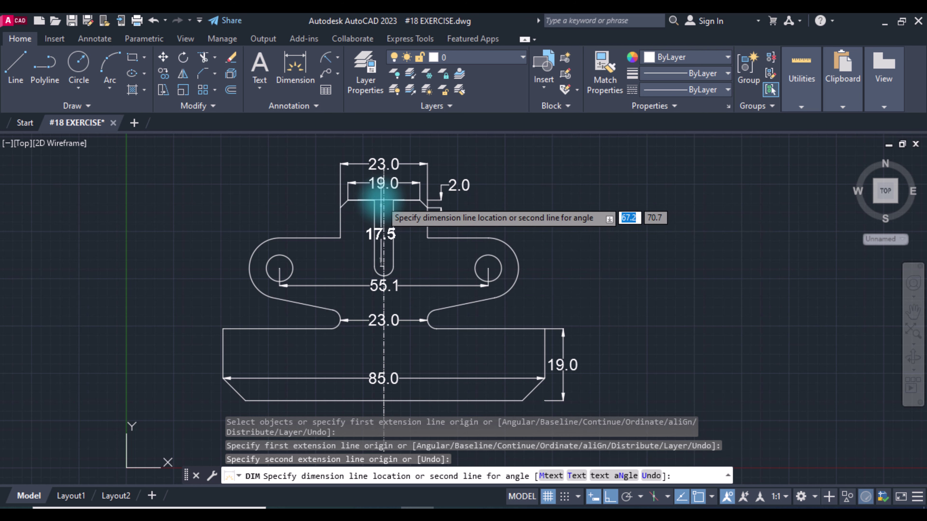
pyautogui.click(357, 215)
# - Add the 16.0 and 18.0 height dimensions on the right side
pyautogui.click(545, 328)
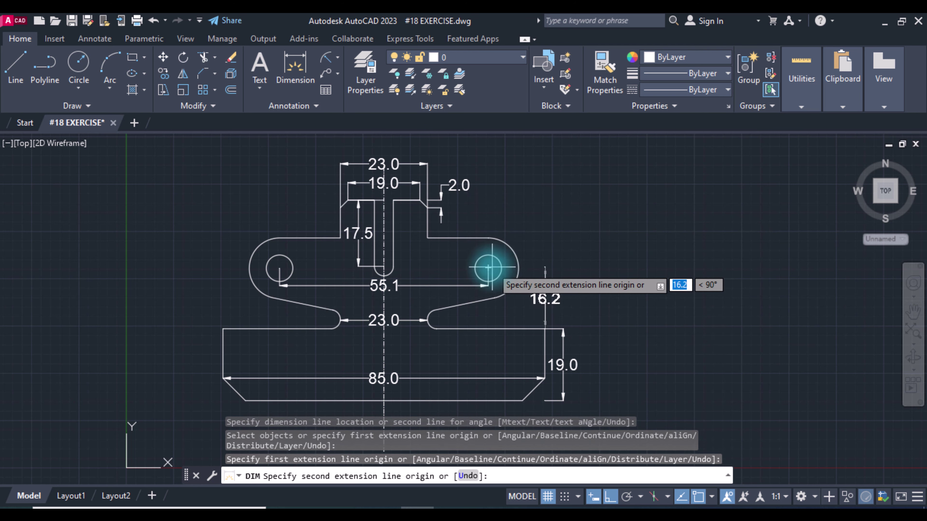
pyautogui.click(489, 268)
pyautogui.click(559, 263)
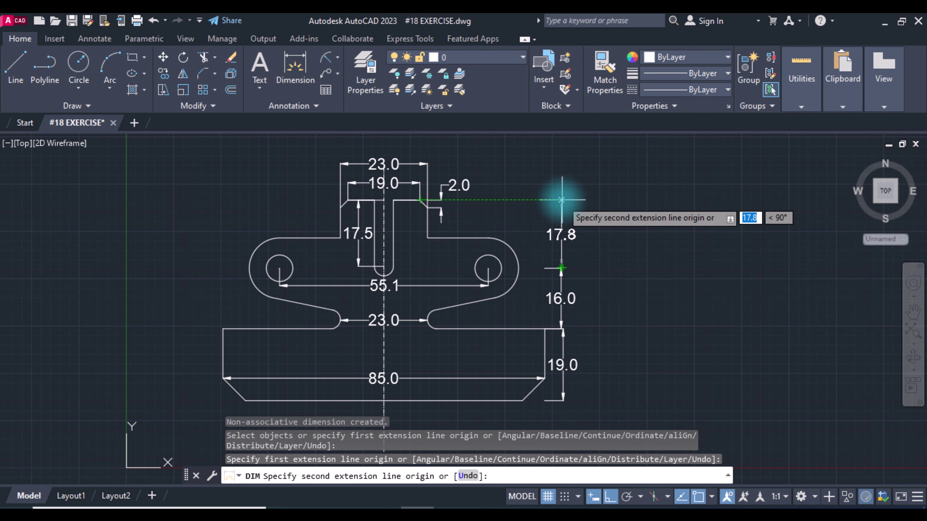
pyautogui.press('Return')
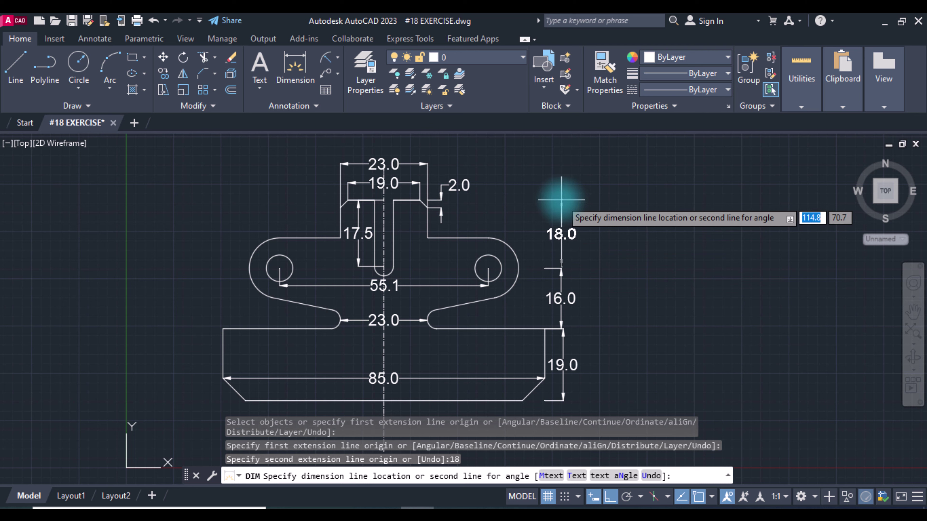
pyautogui.click(561, 200)
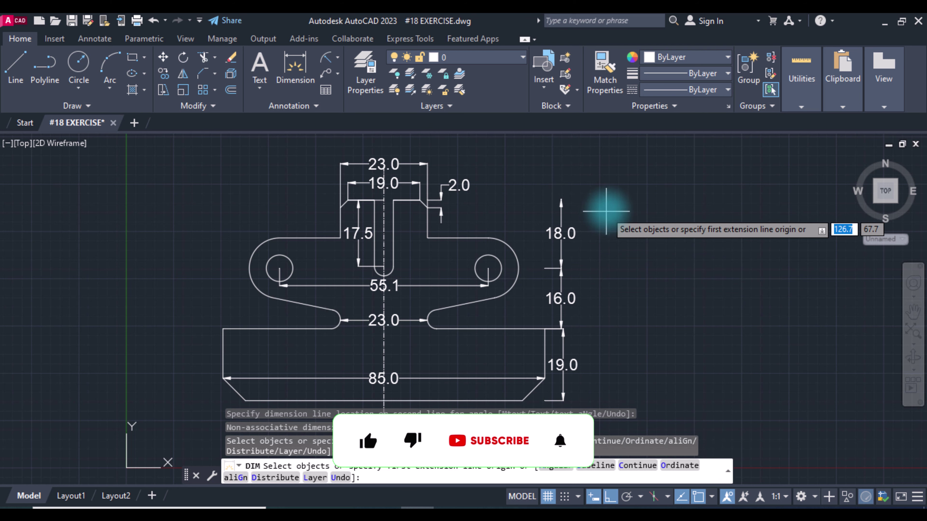
# - Add radius dimensions R3.5 on the hole, R8.0 on the arc, R2.5 on the fillet
pyautogui.click(296, 135)
pyautogui.click(272, 256)
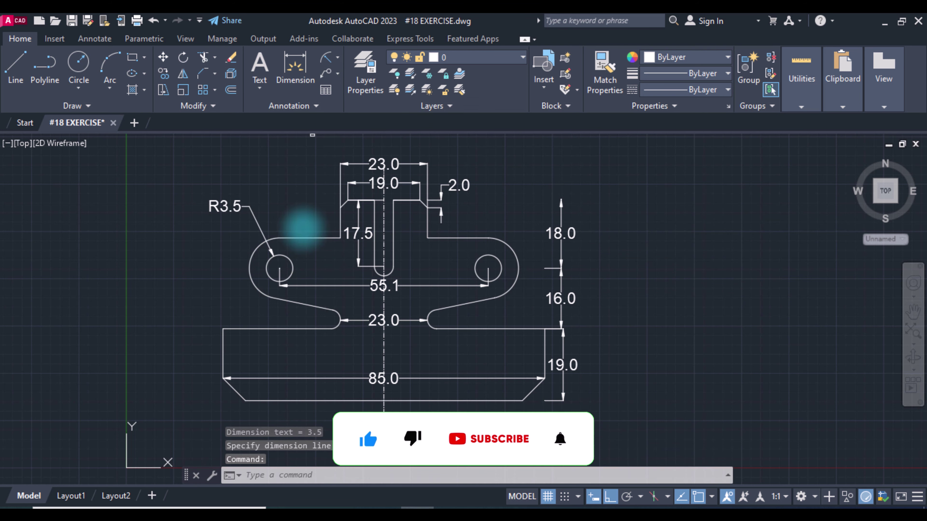
pyautogui.press('Return')
pyautogui.click(251, 255)
pyautogui.click(223, 265)
pyautogui.press('Return')
pyautogui.click(339, 321)
pyautogui.click(310, 321)
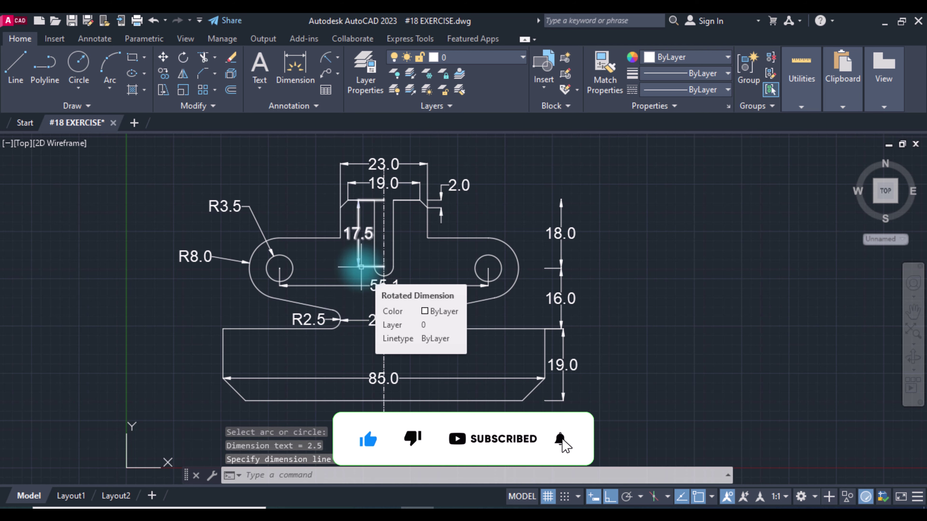
# - Dimension the left chamfer as 5.9 with DIM
pyautogui.write('dim')
pyautogui.press('Return')
pyautogui.click(244, 401)
pyautogui.click(223, 401)
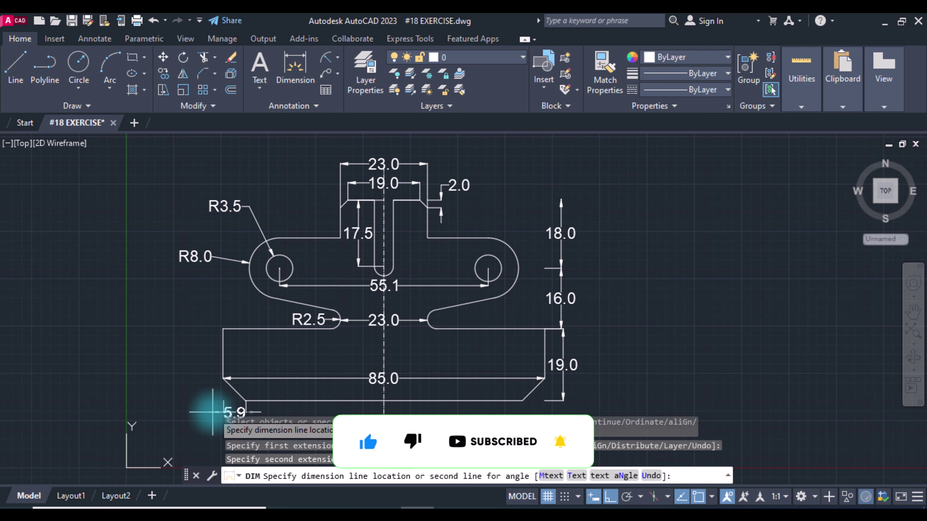